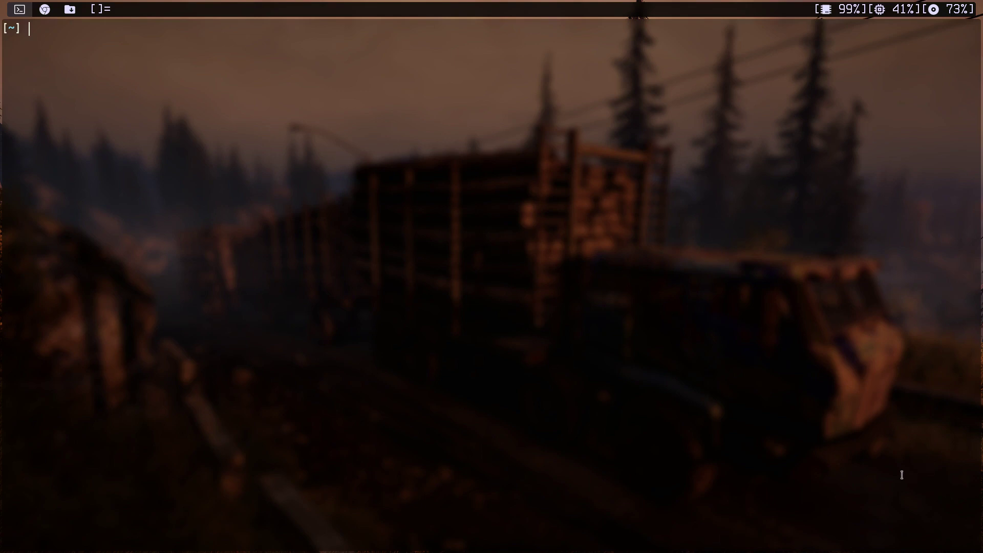
Step: Shrink the full-screen terminal into a smaller window and centre it on screen
{"action": "left_click_drag", "start_coordinate": [902, 475], "coordinate": [696, 411]}
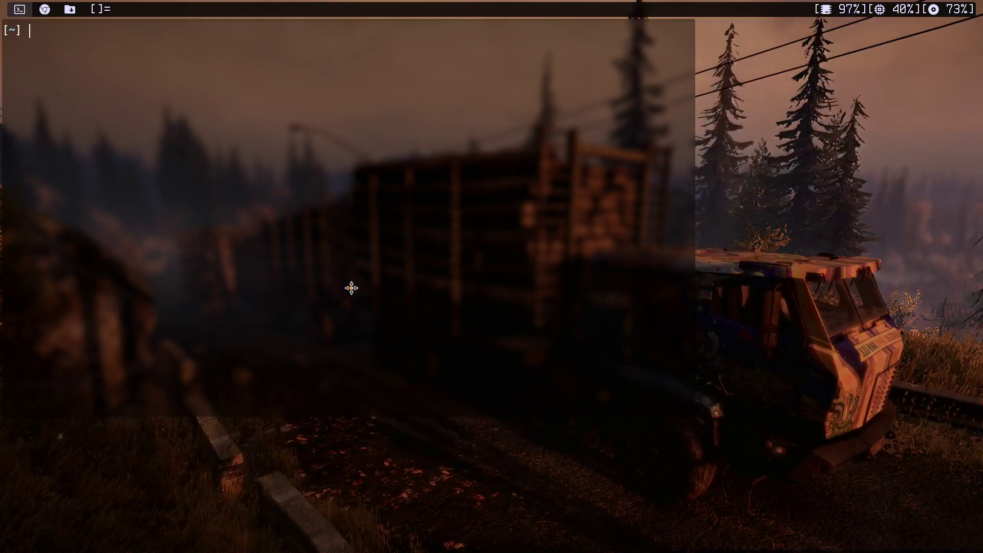
{"action": "left_click_drag", "start_coordinate": [352, 285], "coordinate": [443, 364]}
{"action": "key", "text": "super+2"}
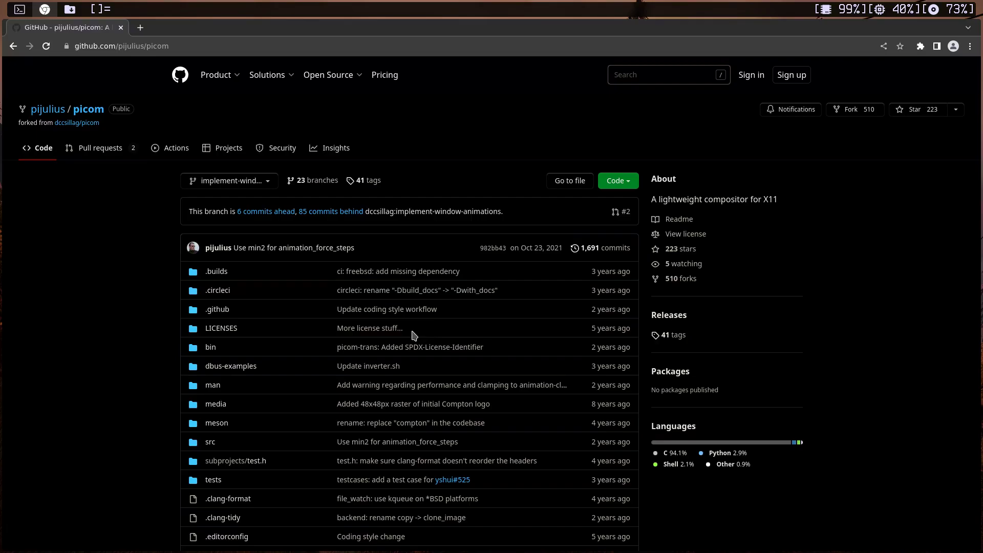
{"action": "scroll", "coordinate": [305, 170], "scroll_direction": "down", "scroll_amount": 2}
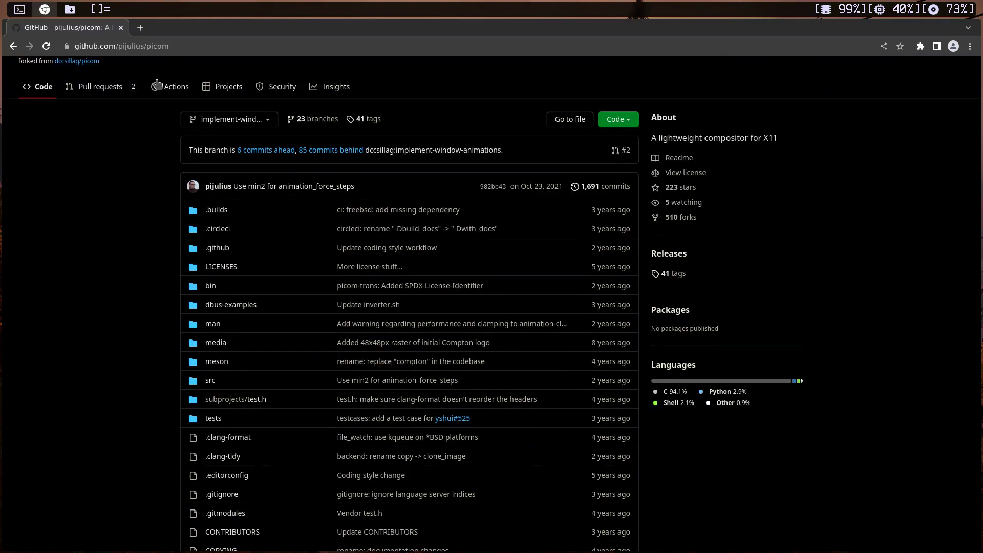
{"action": "scroll", "coordinate": [284, 202], "scroll_direction": "up", "scroll_amount": 2}
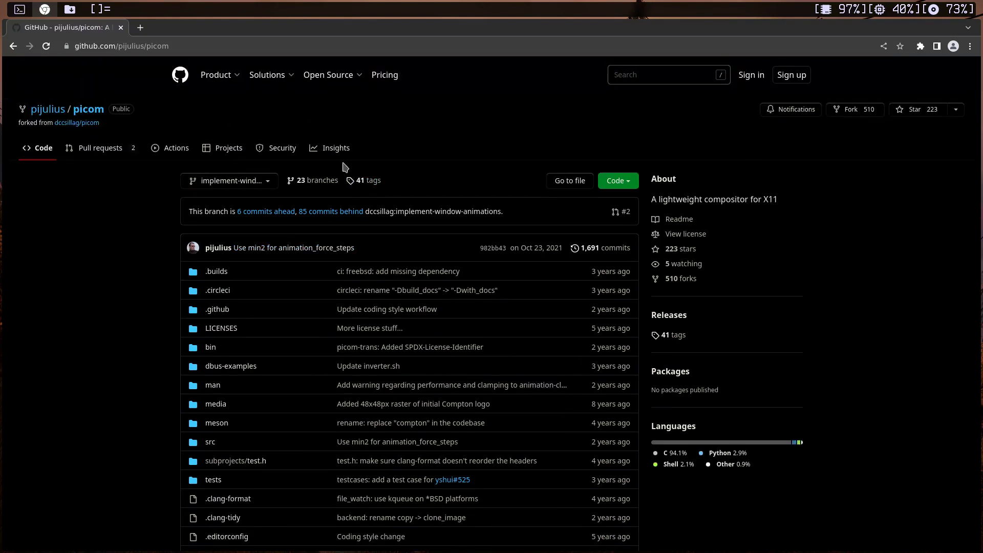
{"action": "left_click", "coordinate": [181, 46]}
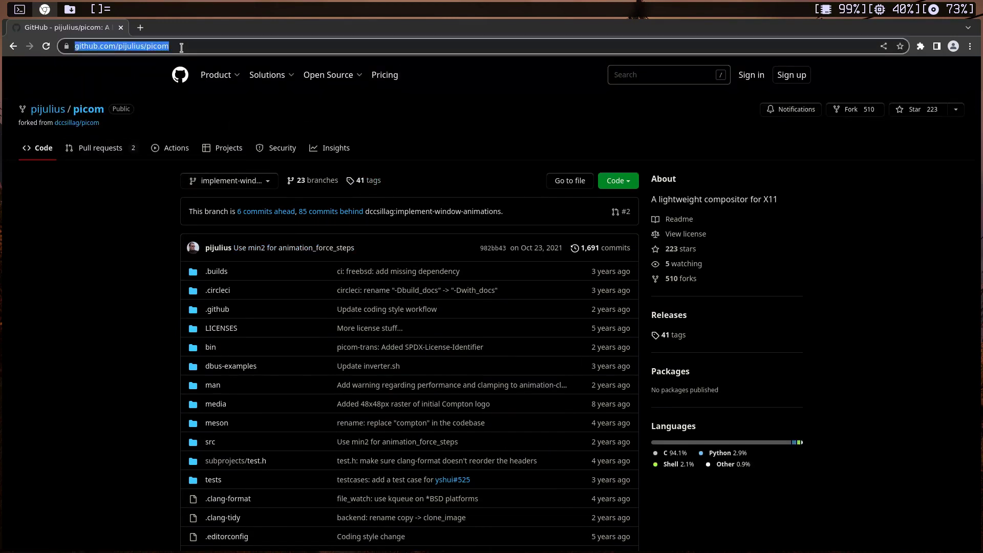
{"action": "left_click", "coordinate": [124, 237]}
{"action": "scroll", "coordinate": [153, 246], "scroll_direction": "down", "scroll_amount": 1}
{"action": "scroll", "coordinate": [152, 244], "scroll_direction": "down", "scroll_amount": 5}
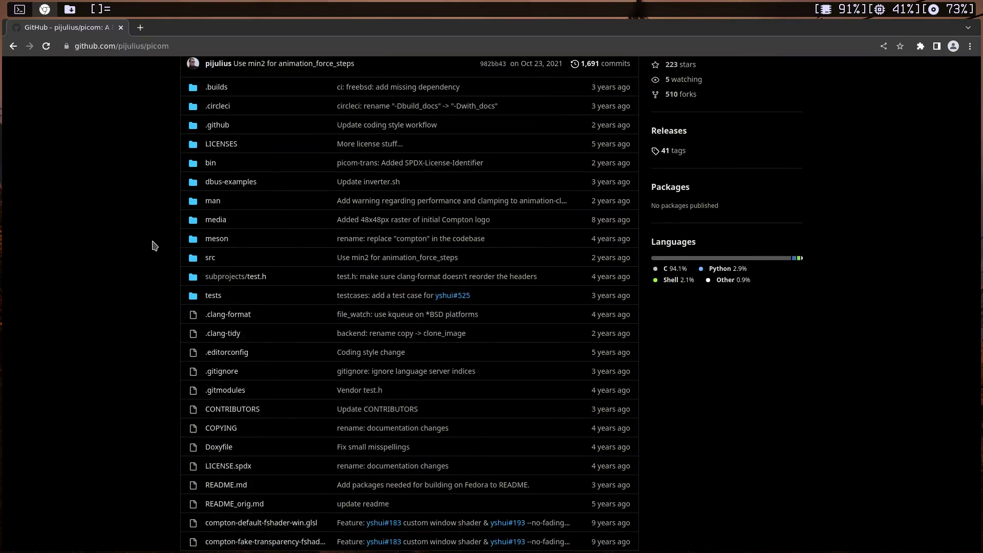
{"action": "scroll", "coordinate": [148, 245], "scroll_direction": "up", "scroll_amount": 6}
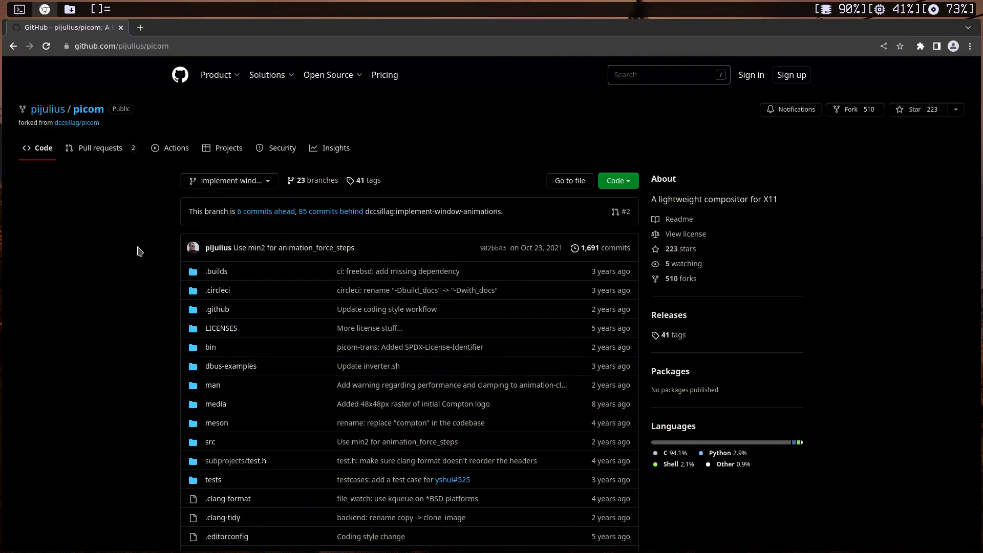
{"action": "scroll", "coordinate": [141, 248], "scroll_direction": "down", "scroll_amount": 2}
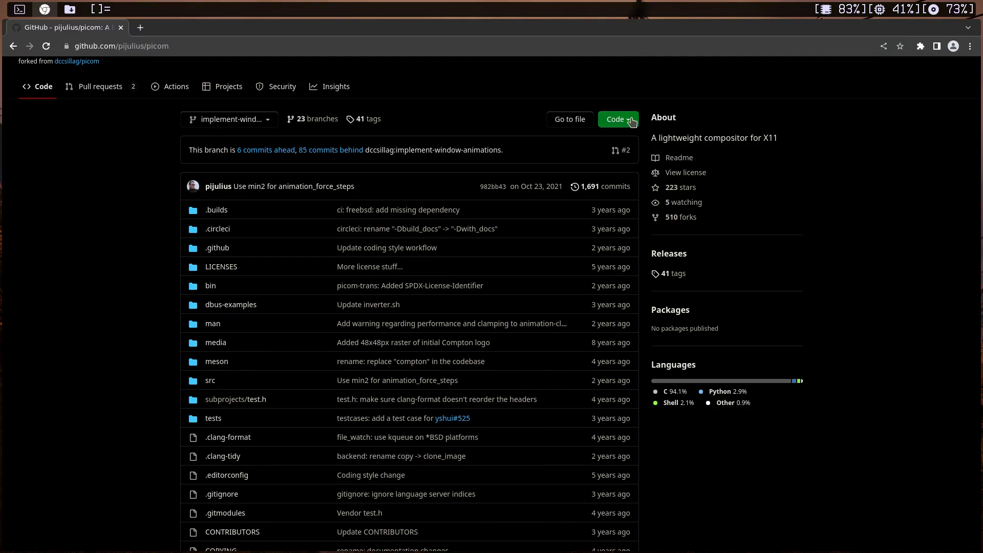
{"action": "left_click", "coordinate": [632, 121]}
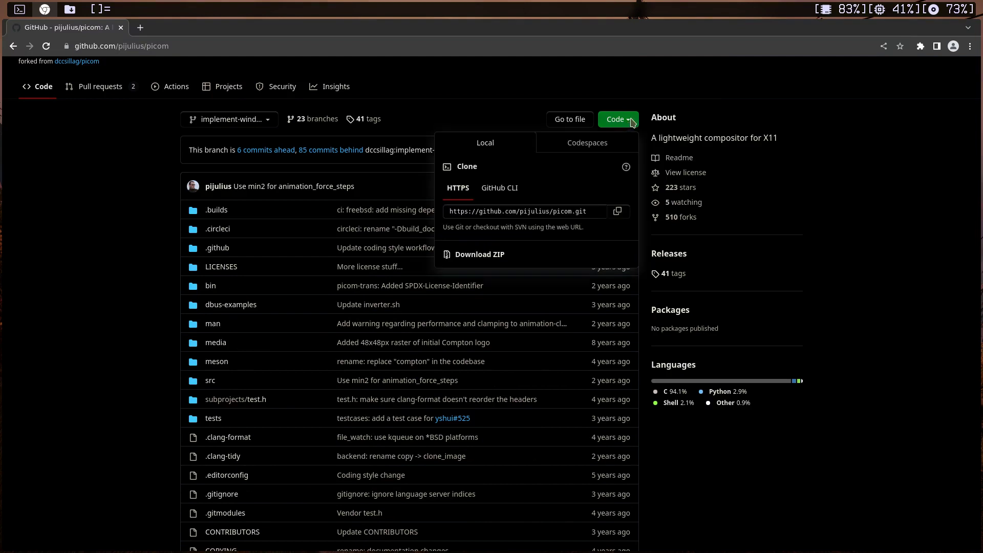
{"action": "left_click", "coordinate": [619, 213]}
{"action": "left_click_drag", "start_coordinate": [590, 213], "coordinate": [417, 205]}
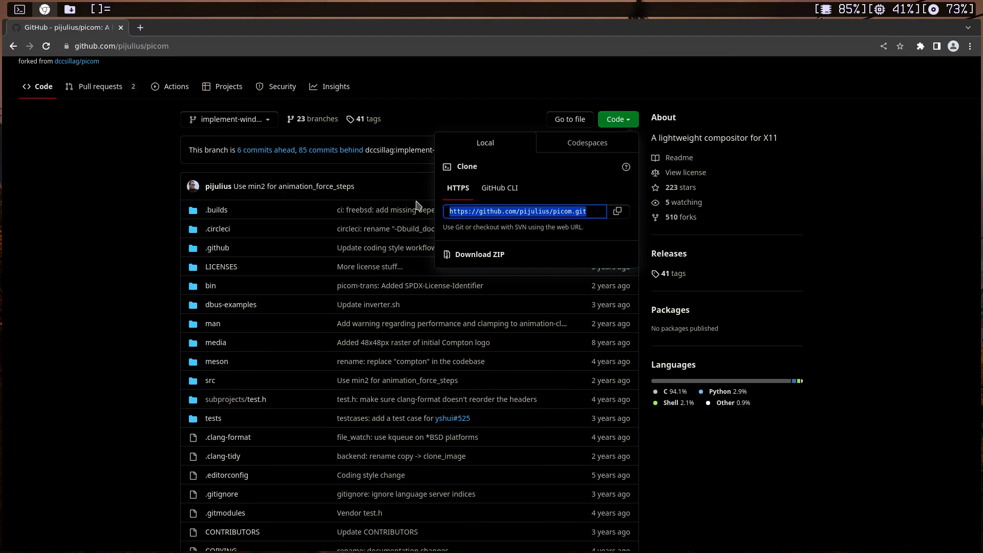
Step: Change the terminal's working directory to /tmp
{"action": "key", "text": "super+1"}
{"action": "type", "text": "cd /"}
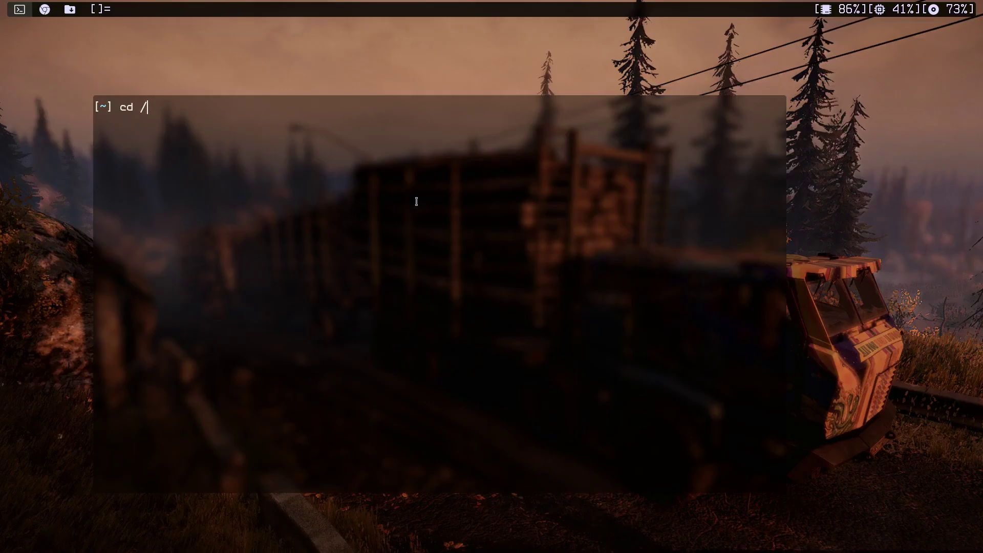
{"action": "type", "text": "t"}
{"action": "key", "text": "Tab"}
{"action": "key", "text": "Return"}
{"action": "type", "text": "gti"}
{"action": "key", "text": "BackSpace"}
{"action": "key", "text": "BackSpace"}
{"action": "type", "text": "it clone"}
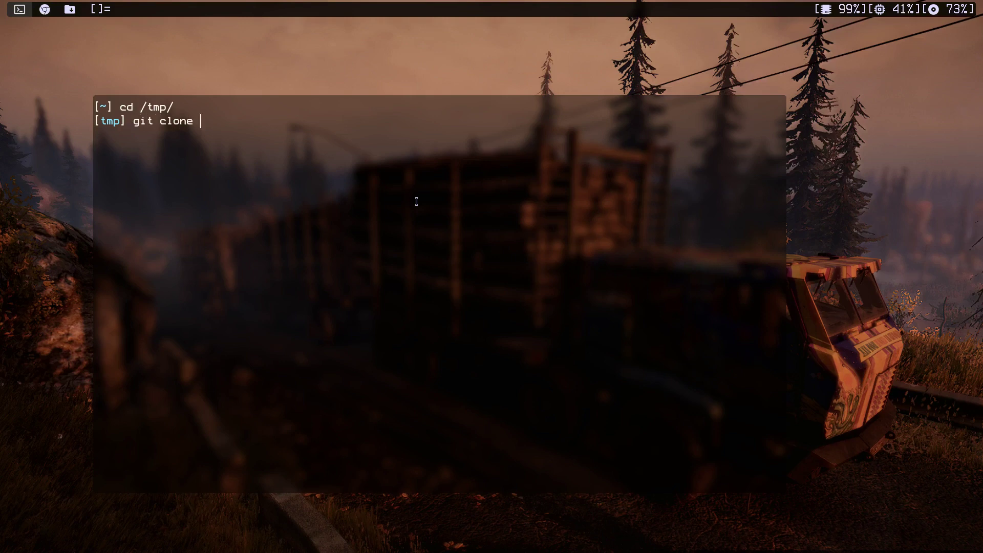
{"action": "key", "text": "ctrl+shift+v"}
{"action": "key", "text": "Return"}
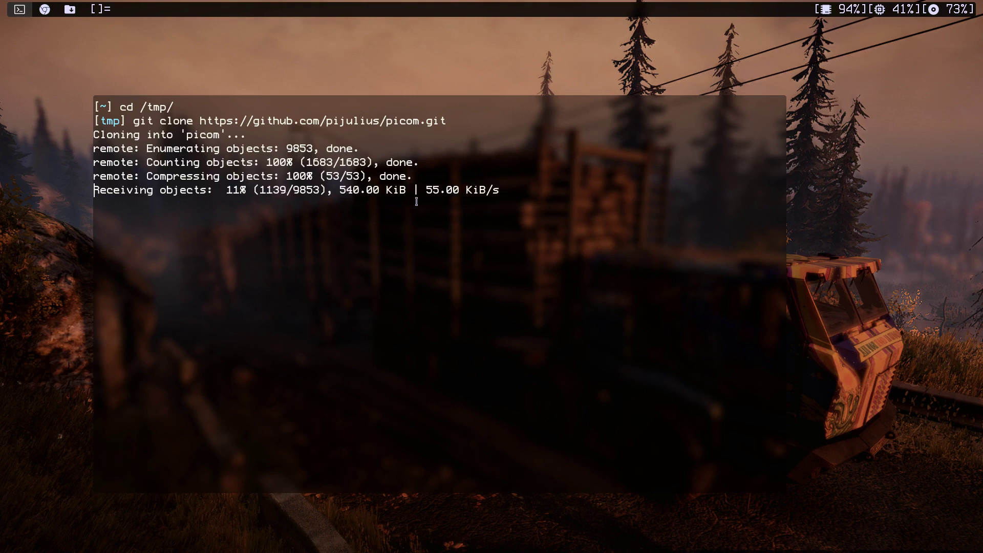
Step: Scroll the picom README to the To build section and copy 'git submodule update --init --recursive'
{"action": "key", "text": "super+2"}
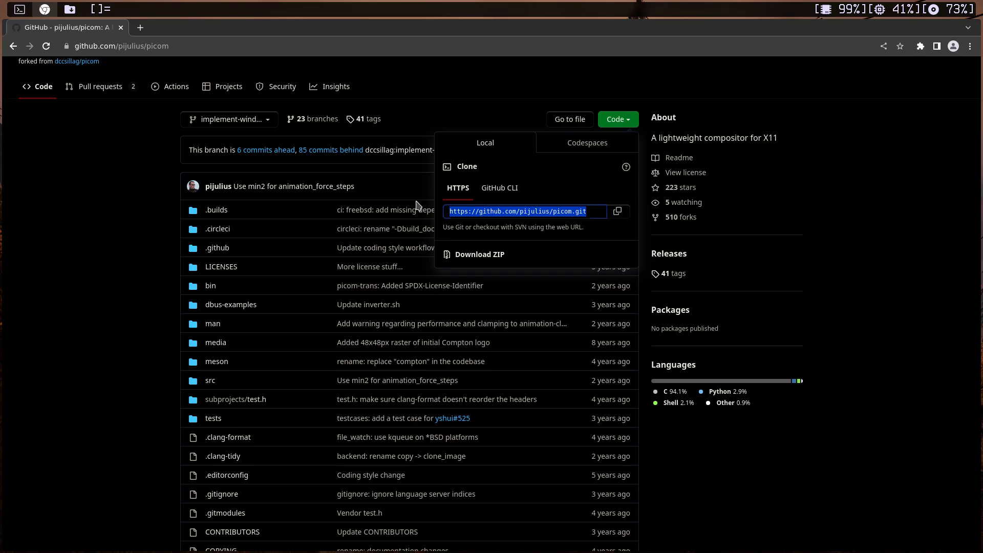
{"action": "left_click", "coordinate": [123, 224]}
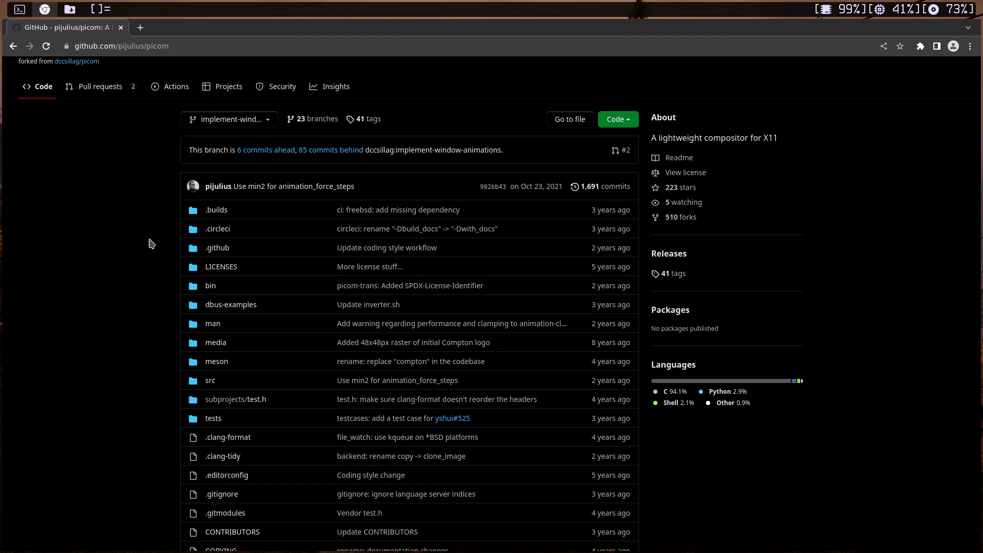
{"action": "scroll", "coordinate": [154, 243], "scroll_direction": "down", "scroll_amount": 15}
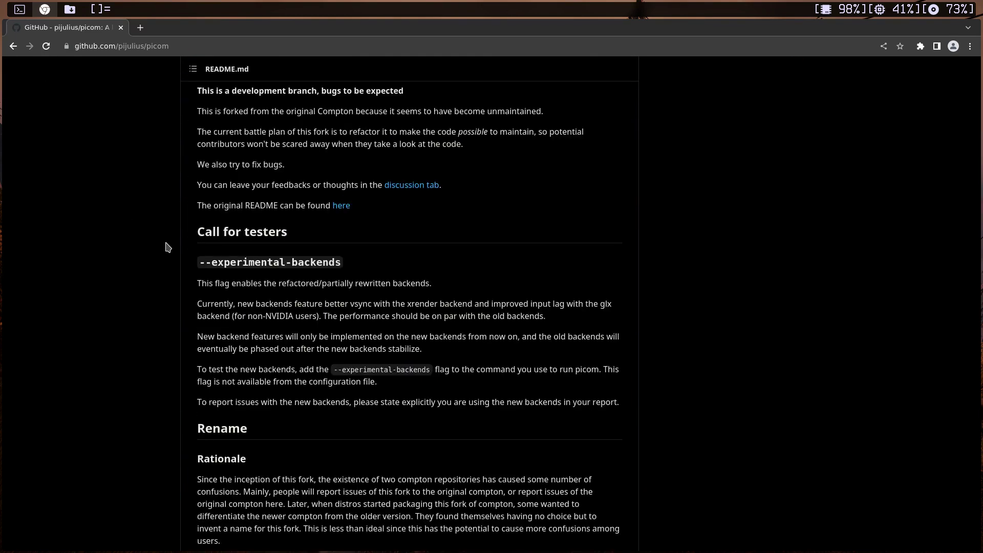
{"action": "scroll", "coordinate": [169, 256], "scroll_direction": "down", "scroll_amount": 5}
{"action": "scroll", "coordinate": [171, 265], "scroll_direction": "down", "scroll_amount": 5}
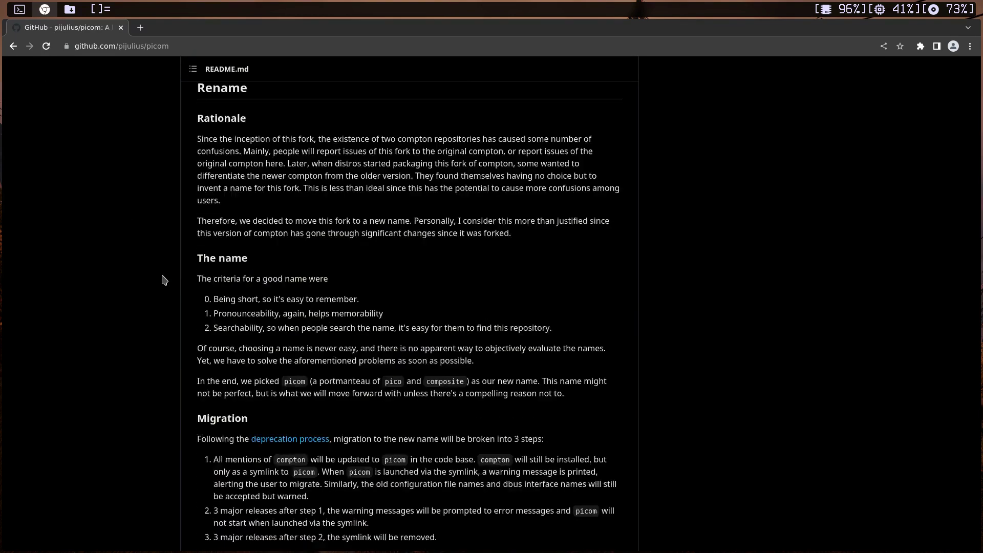
{"action": "scroll", "coordinate": [164, 297], "scroll_direction": "down", "scroll_amount": 6}
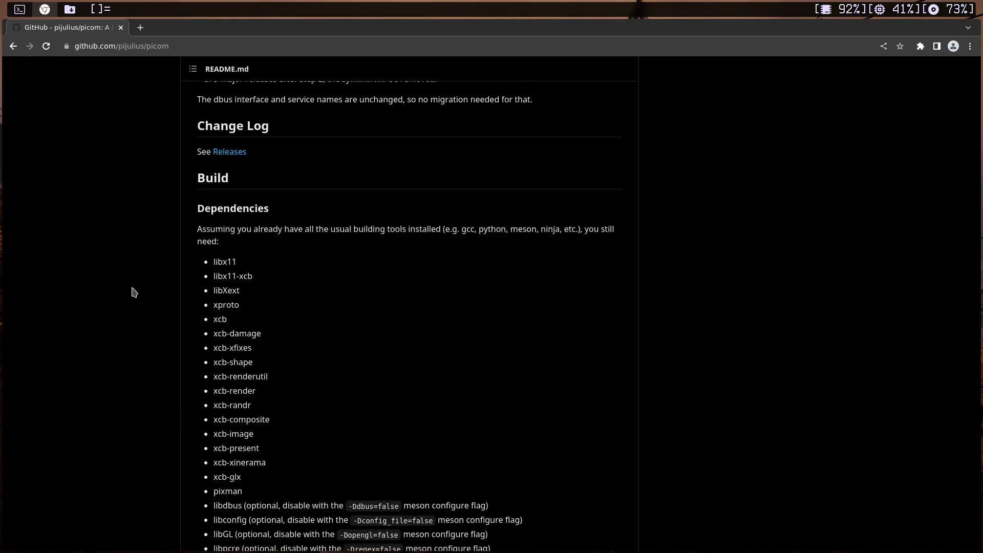
{"action": "scroll", "coordinate": [131, 294], "scroll_direction": "down", "scroll_amount": 2}
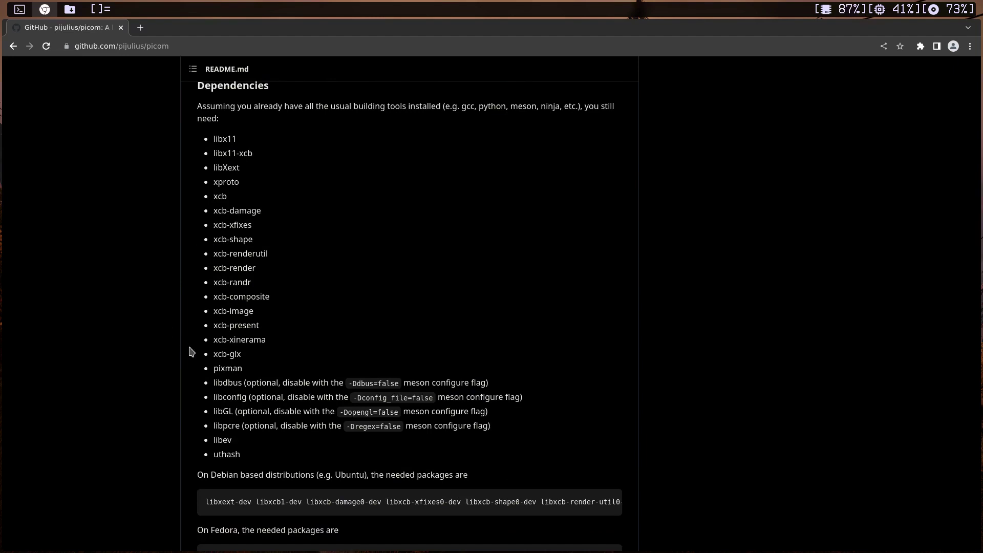
{"action": "scroll", "coordinate": [203, 434], "scroll_direction": "down", "scroll_amount": 2}
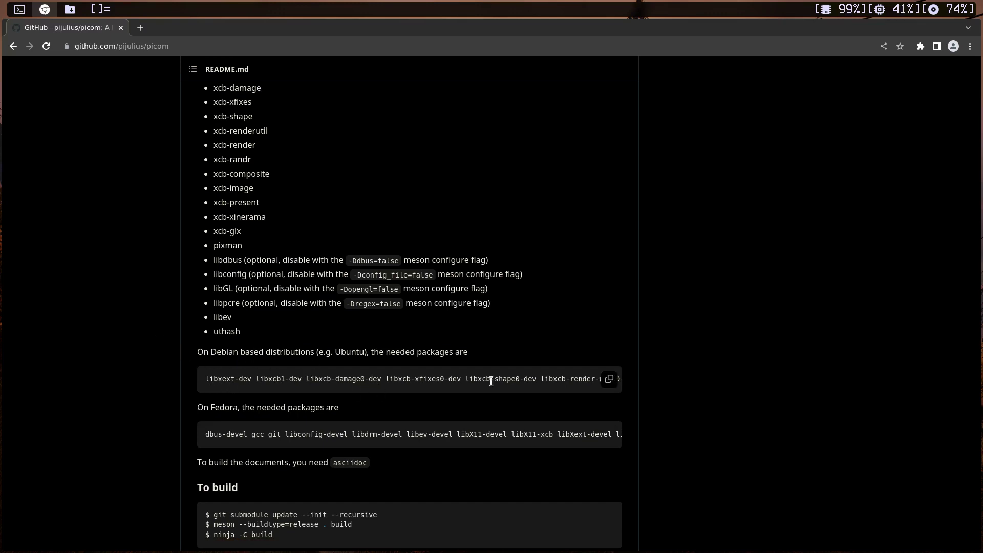
{"action": "scroll", "coordinate": [215, 410], "scroll_direction": "down", "scroll_amount": 3}
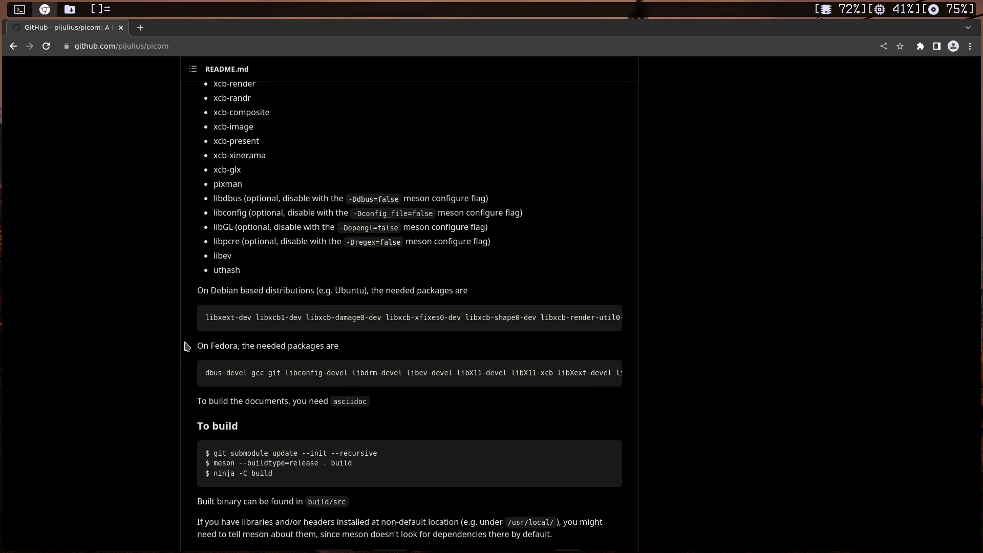
{"action": "scroll", "coordinate": [190, 347], "scroll_direction": "down", "scroll_amount": 1}
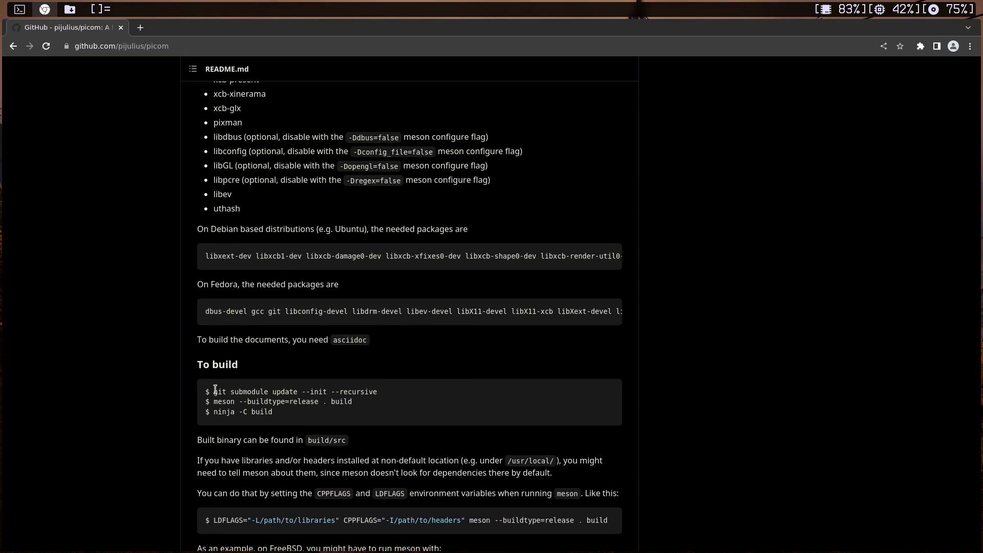
{"action": "left_click_drag", "start_coordinate": [214, 391], "coordinate": [380, 392]}
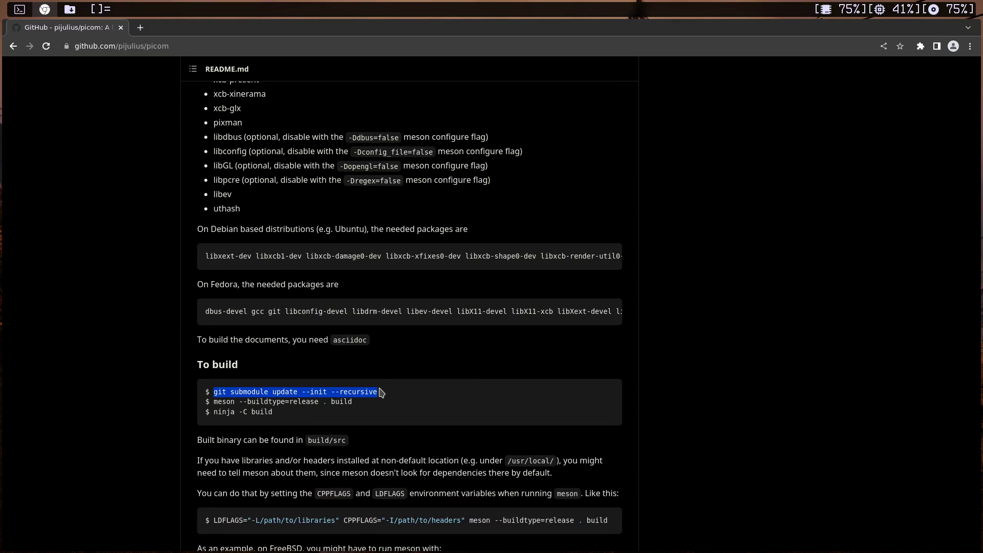
{"action": "left_click", "coordinate": [282, 379]}
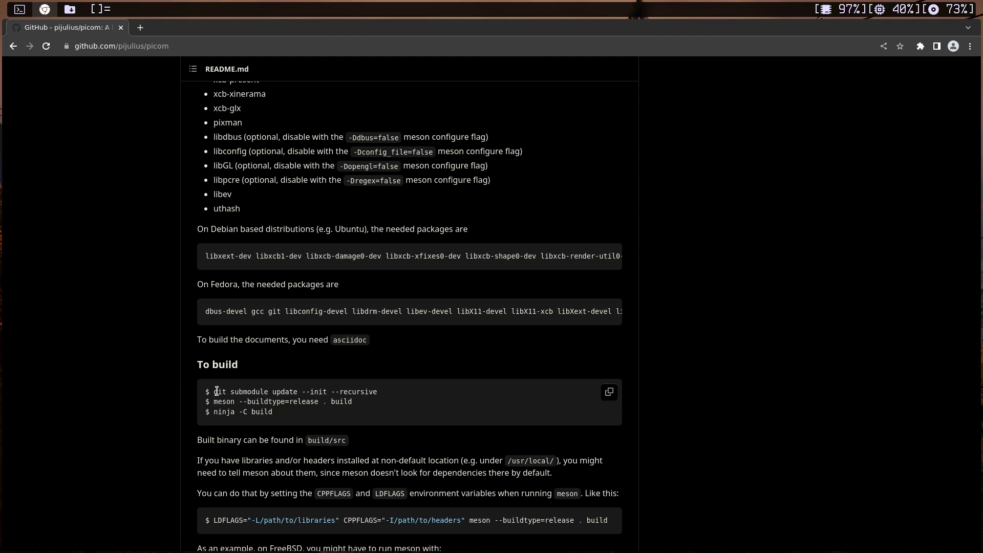
Step: Enter the cloned picom folder and list its files, including hidden ones
{"action": "key", "text": "super+1"}
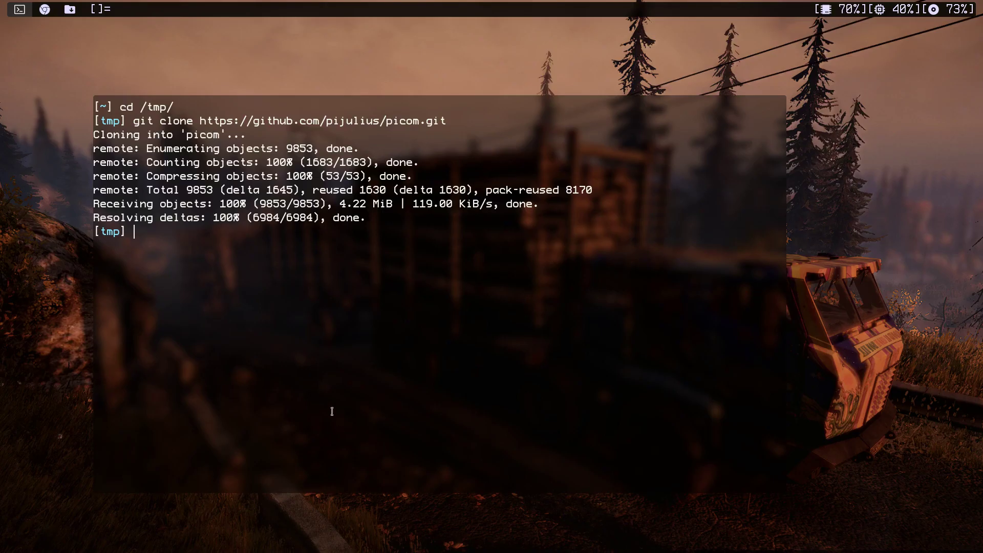
{"action": "type", "text": "cd picom/"}
{"action": "key", "text": "Return"}
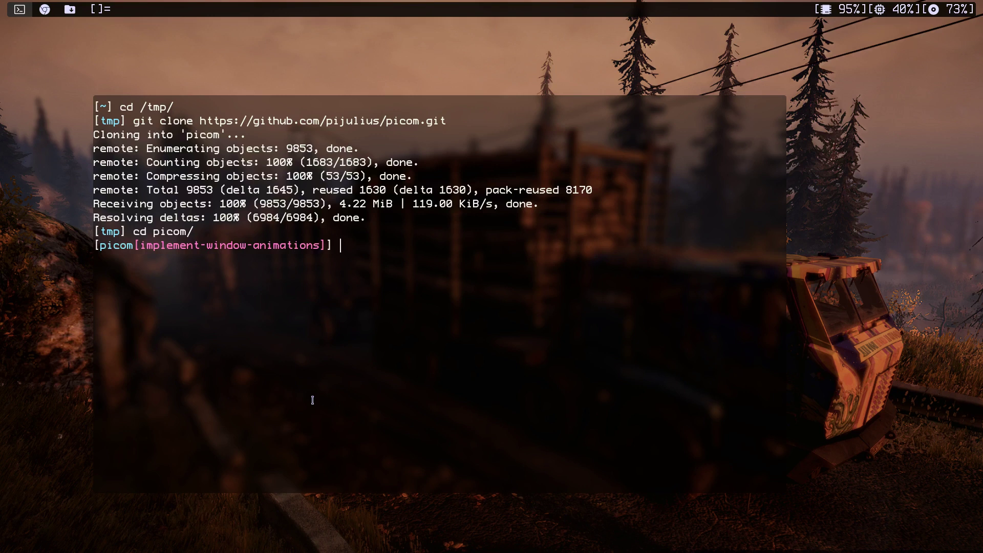
{"action": "type", "text": "ls"}
{"action": "key", "text": "Return"}
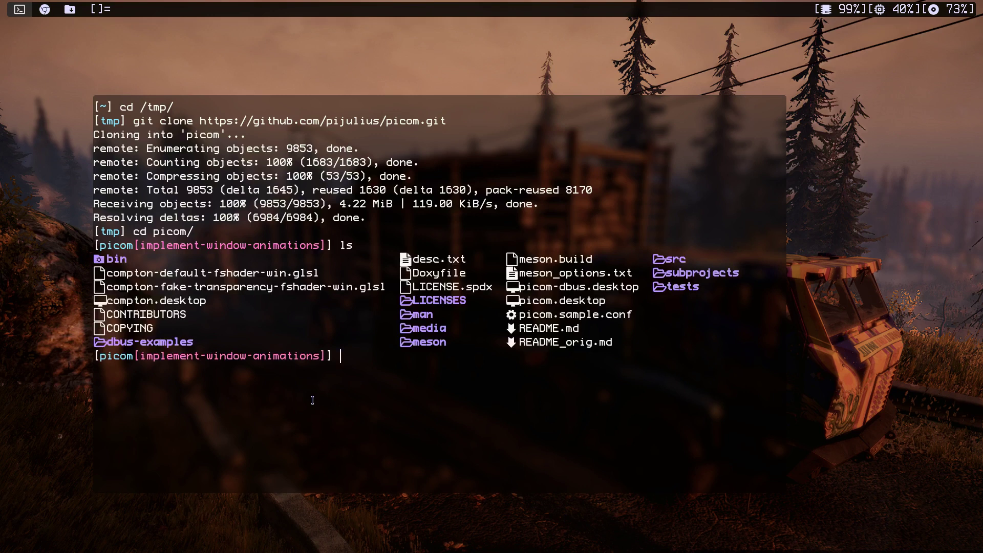
{"action": "type", "text": "l"}
{"action": "key", "text": "Return"}
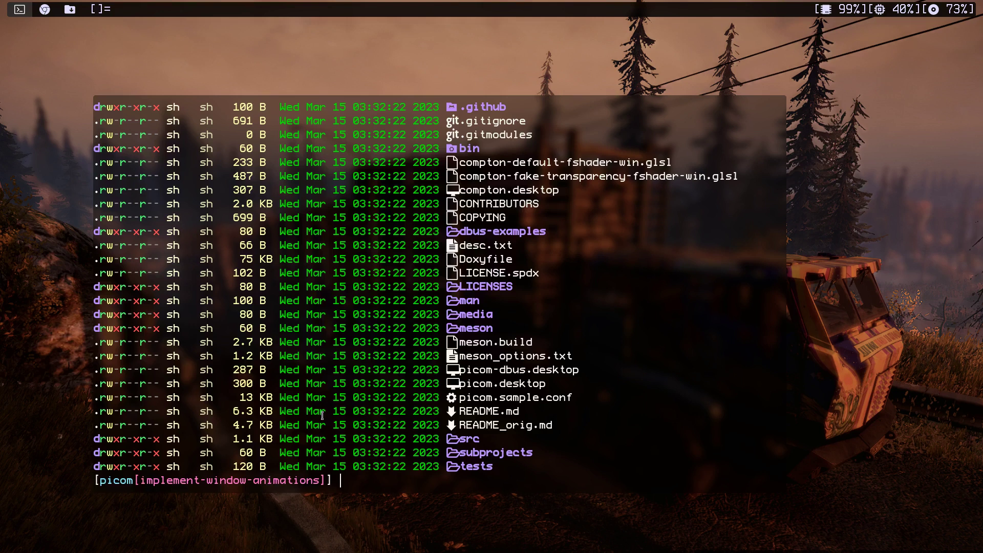
Step: Tile the terminal full-screen and run git submodule update --init --recursive
{"action": "key", "text": "super+shift+space"}
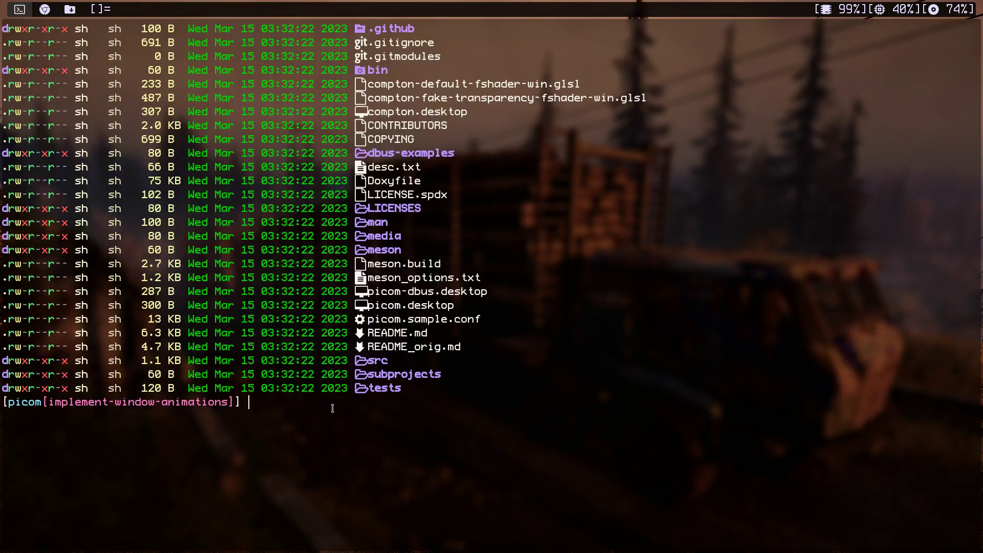
{"action": "key", "text": "ctrl+shift+v"}
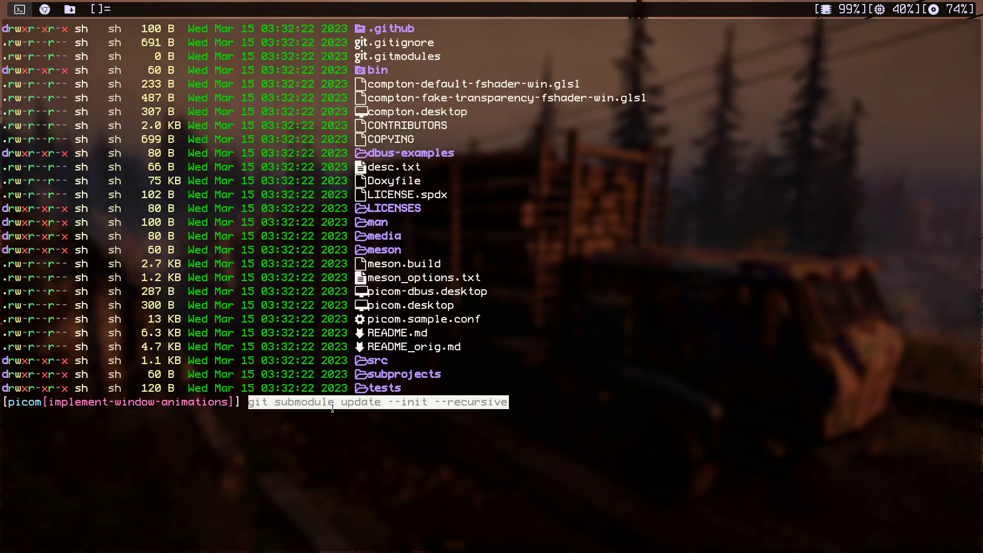
{"action": "key", "text": "Return"}
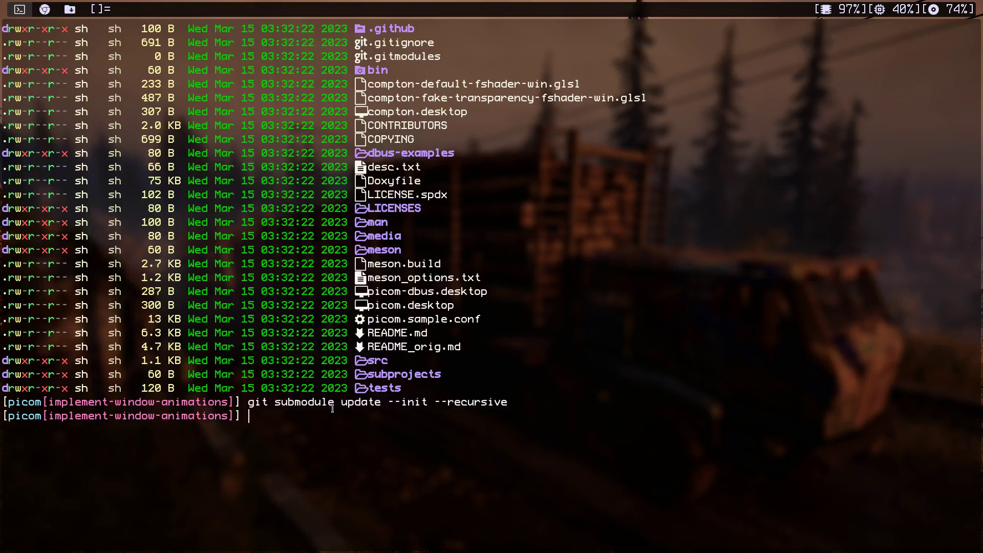
{"action": "key", "text": "super+2"}
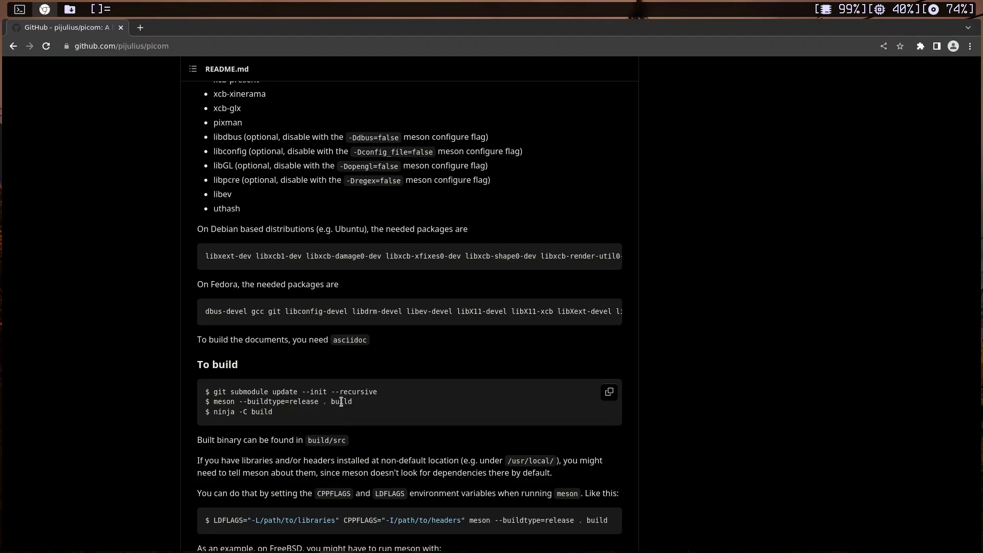
Step: Run 'meson --buildtype=release . build', which fails on missing libev, then open a second terminal
{"action": "left_click_drag", "start_coordinate": [352, 402], "coordinate": [215, 409]}
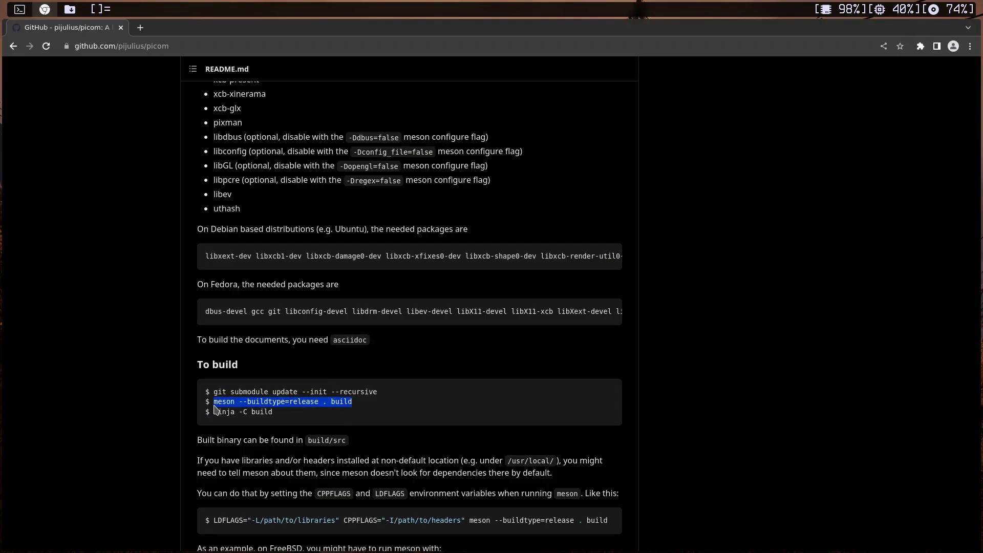
{"action": "key", "text": "super+1"}
{"action": "key", "text": "ctrl+shift+v"}
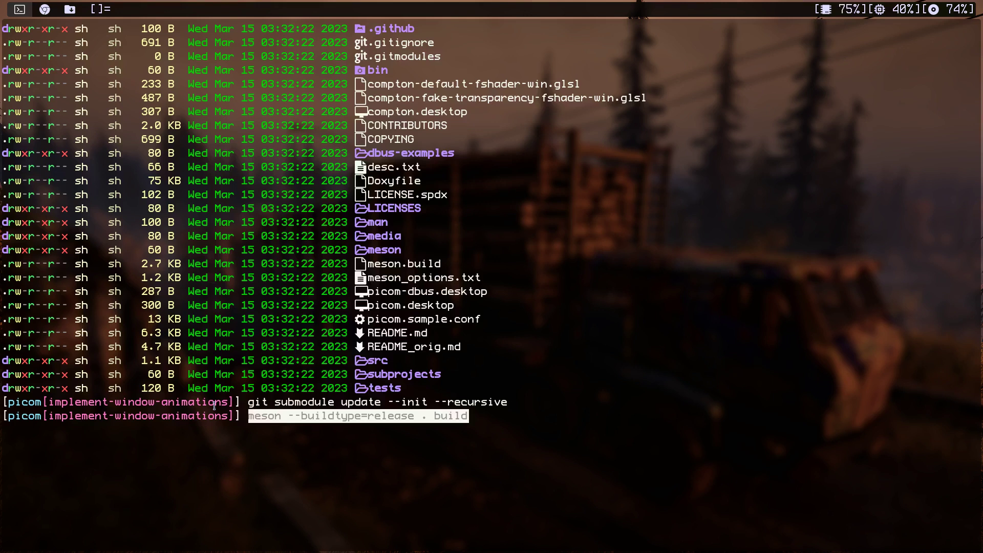
{"action": "key", "text": "Return"}
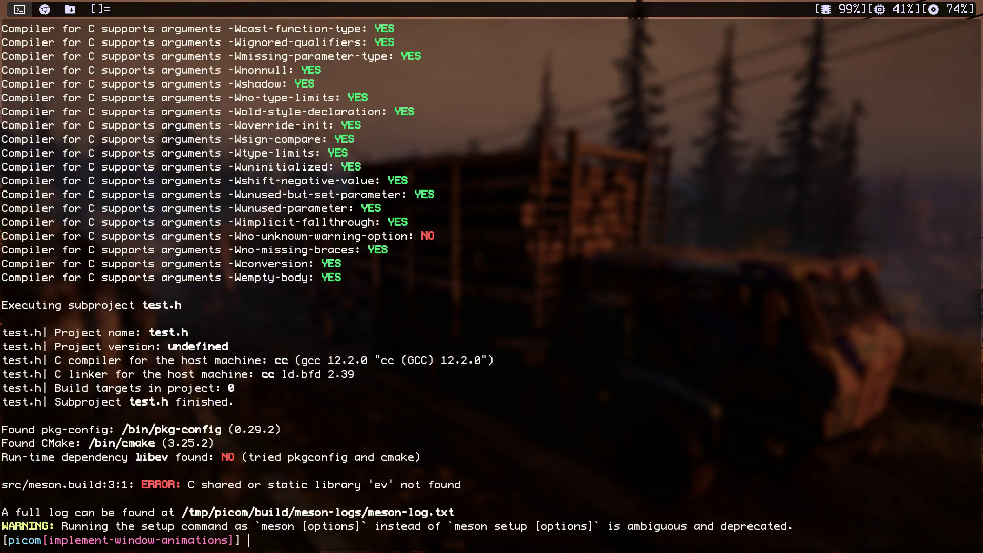
{"action": "key", "text": "super+Return"}
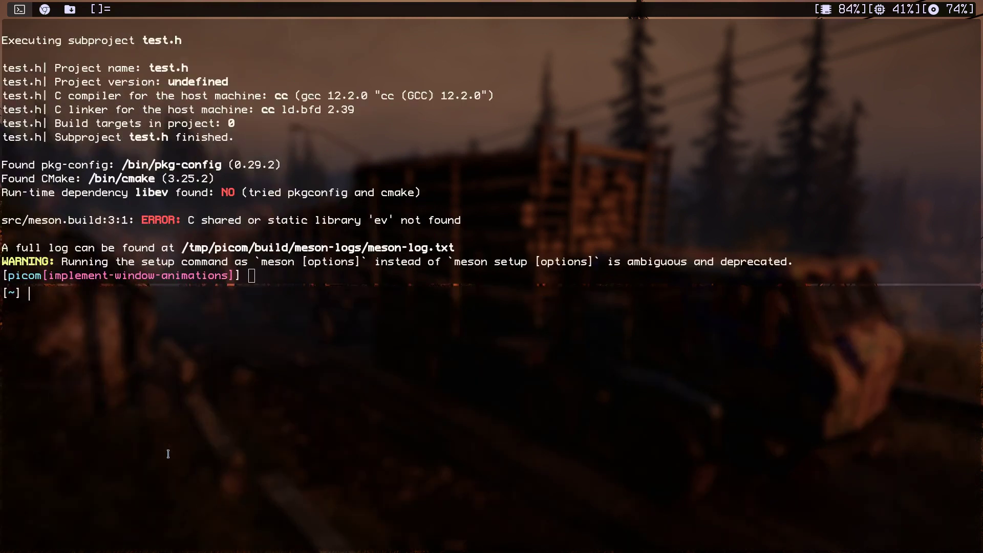
Step: Search the repositories for libev packages with xbps-query -Rs libev
{"action": "type", "text": "xbps"}
{"action": "type", "text": "-in"}
{"action": "key", "text": "BackSpace"}
{"action": "key", "text": "BackSpace"}
{"action": "type", "text": "query -Rs "}
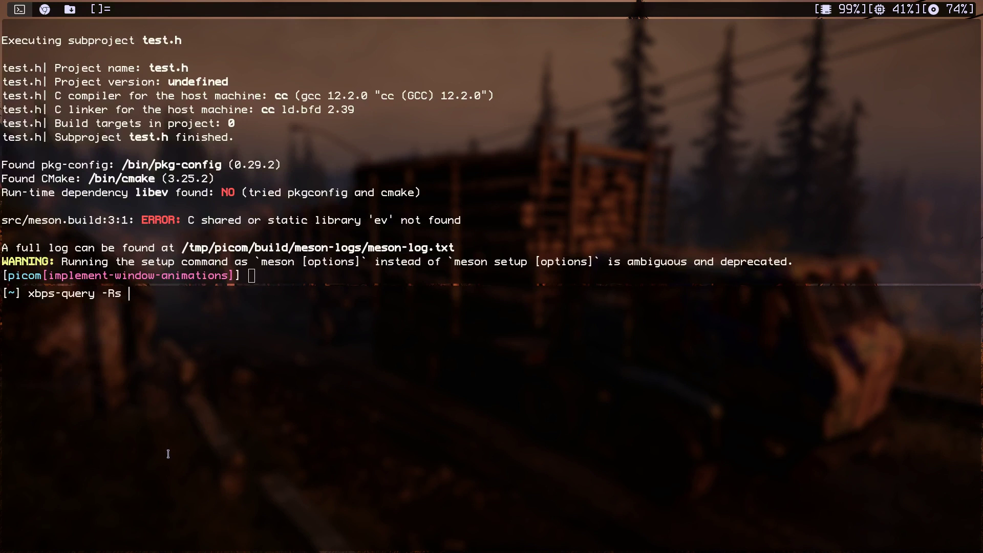
{"action": "type", "text": "libev"}
{"action": "key", "text": "Return"}
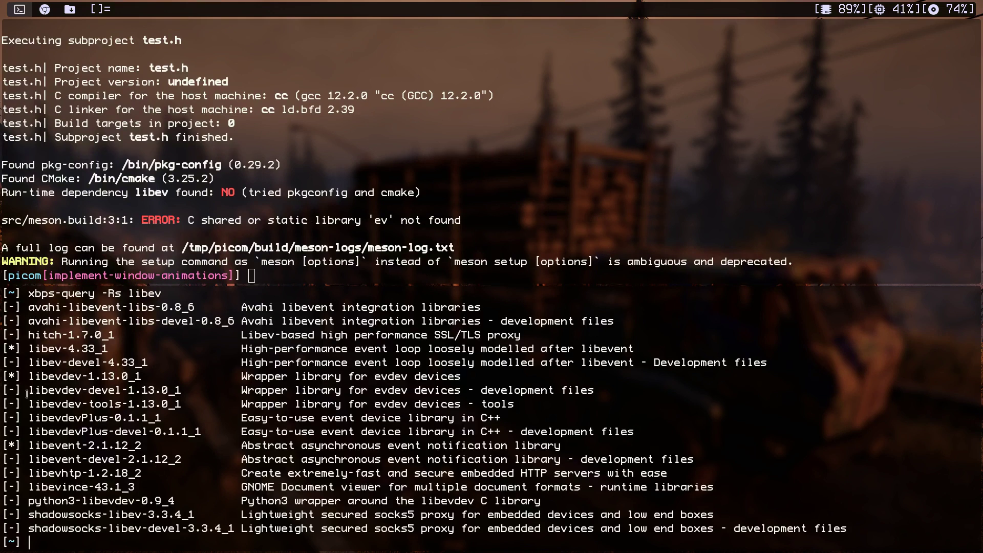
{"action": "left_click_drag", "start_coordinate": [29, 393], "coordinate": [119, 392]}
{"action": "left_click", "coordinate": [121, 399]}
Step: Install libev-devel via sudo xbps-install -S, then recall the meson command in the picom terminal
{"action": "type", "text": "sudo xbps-"}
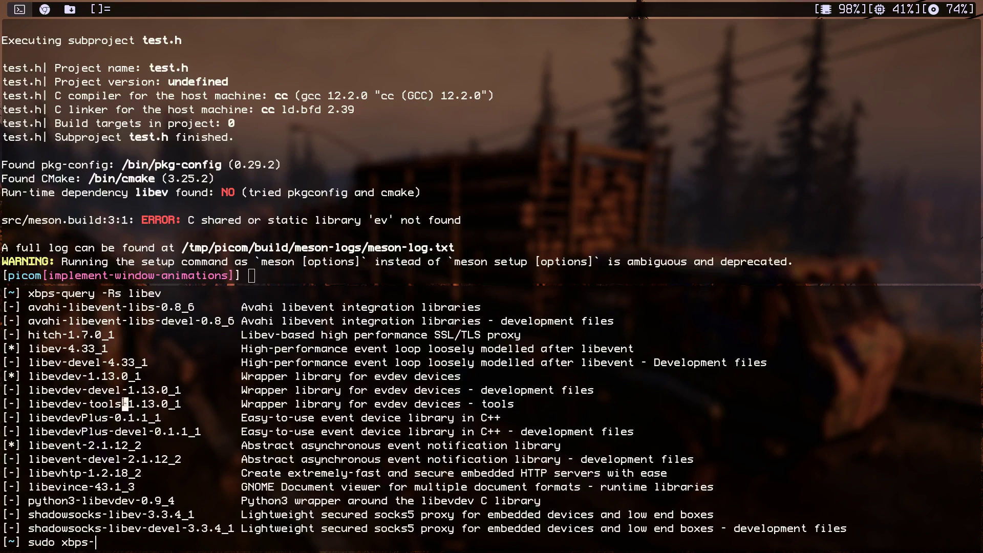
{"action": "type", "text": "install -S libev"}
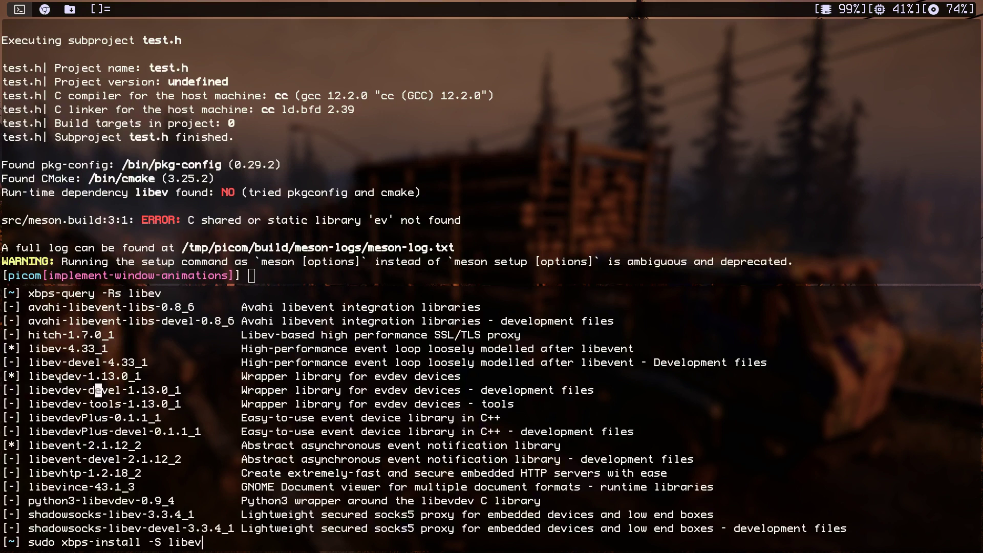
{"action": "triple_click", "coordinate": [58, 363]}
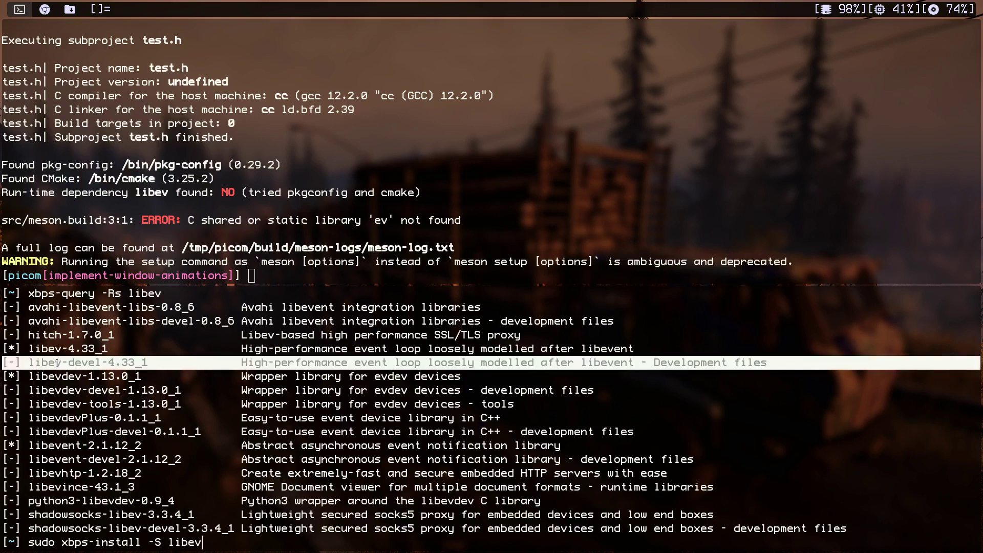
{"action": "double_click", "coordinate": [57, 363]}
{"action": "left_click", "coordinate": [58, 363]}
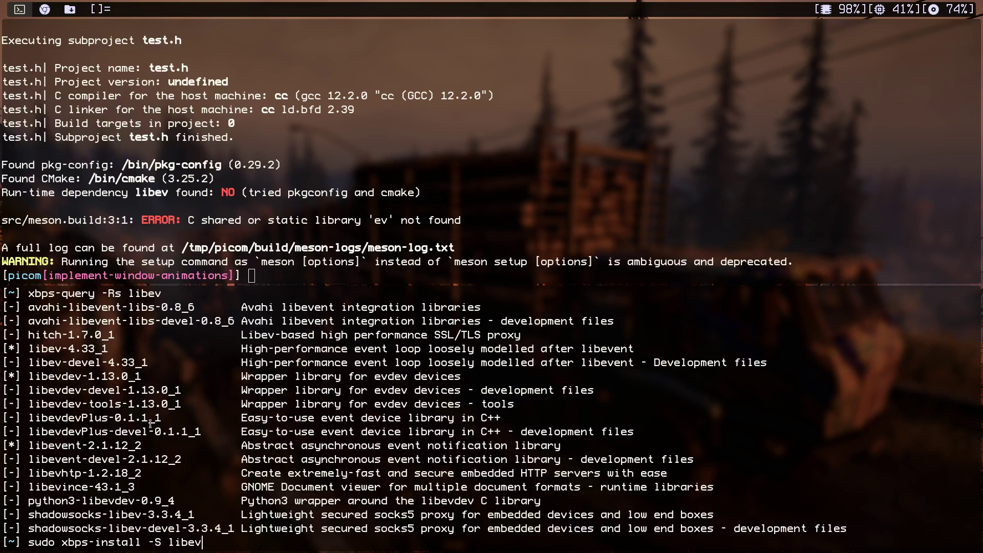
{"action": "type", "text": "-devel"}
{"action": "key", "text": "Return"}
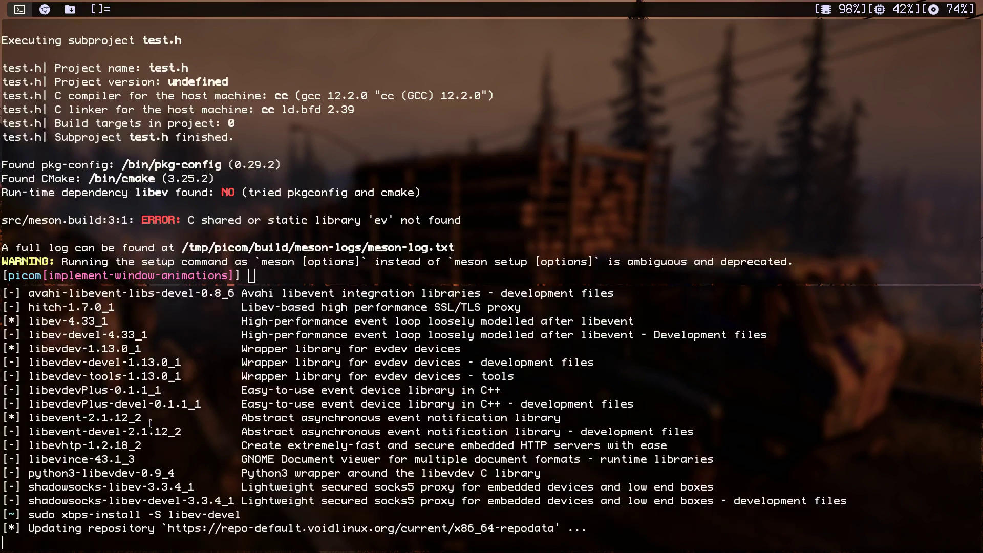
{"action": "type", "text": "y"}
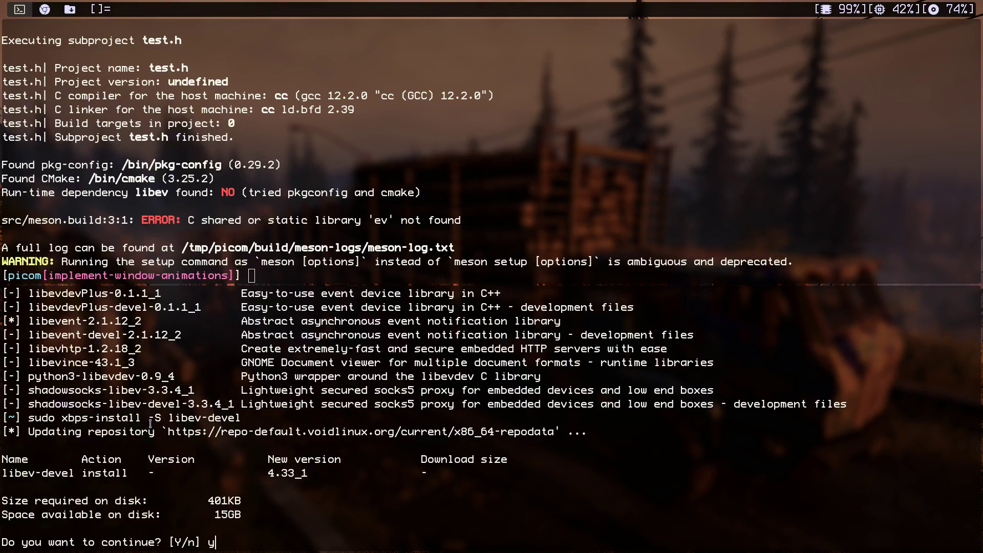
{"action": "key", "text": "Return"}
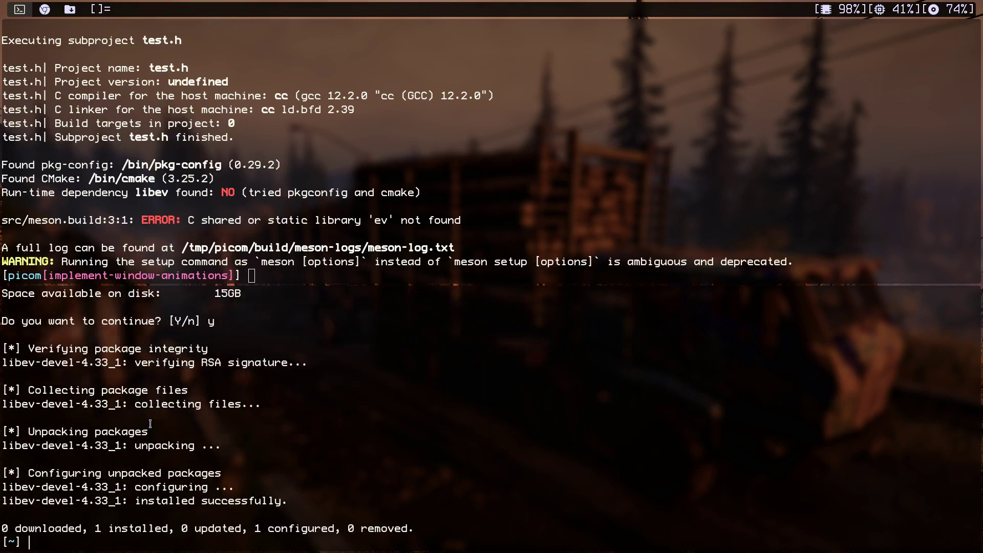
{"action": "key", "text": "super+k"}
{"action": "key", "text": "Up"}
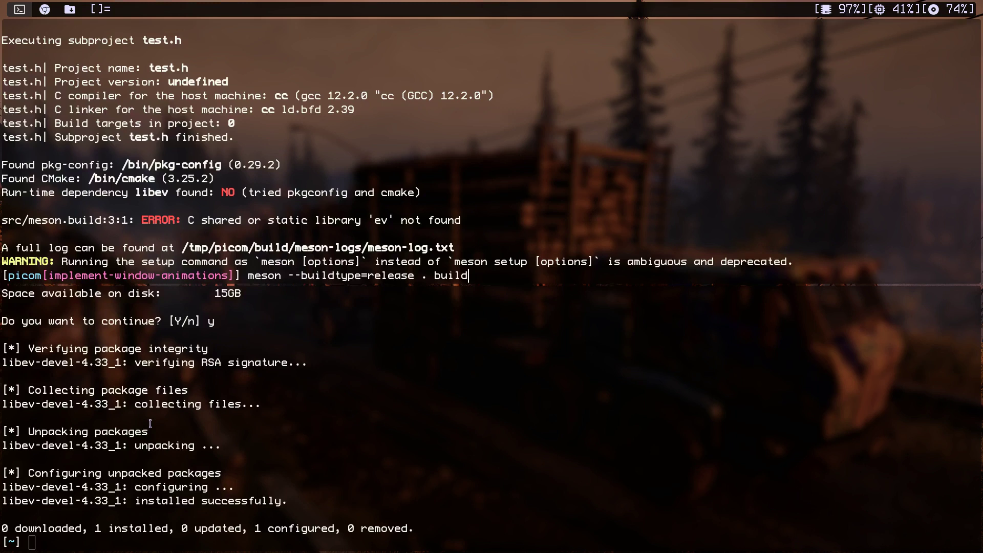
Step: Rerun 'meson --buildtype=release . build' so it finds libev and configures picom 8
{"action": "key", "text": "Return"}
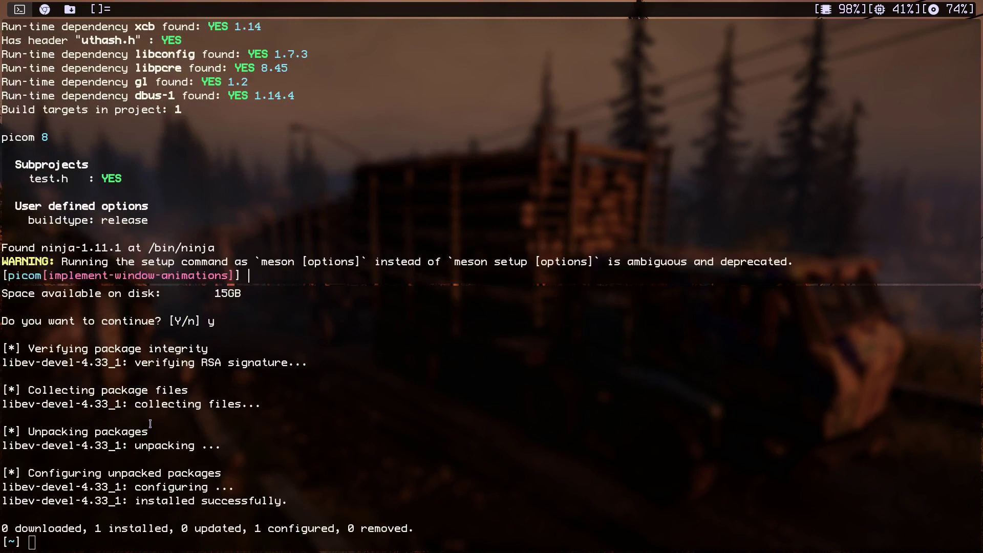
{"action": "key", "text": "super+2"}
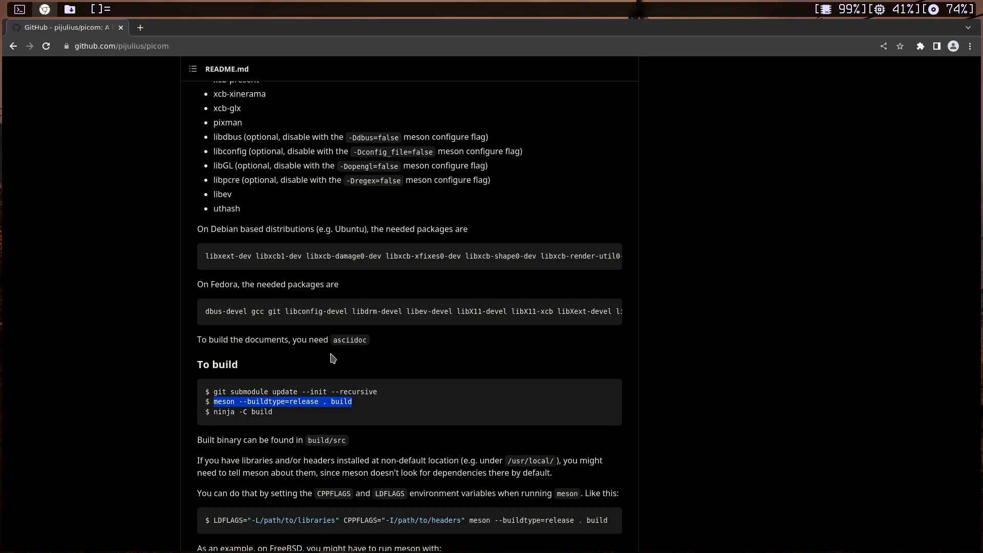
{"action": "left_click", "coordinate": [358, 389]}
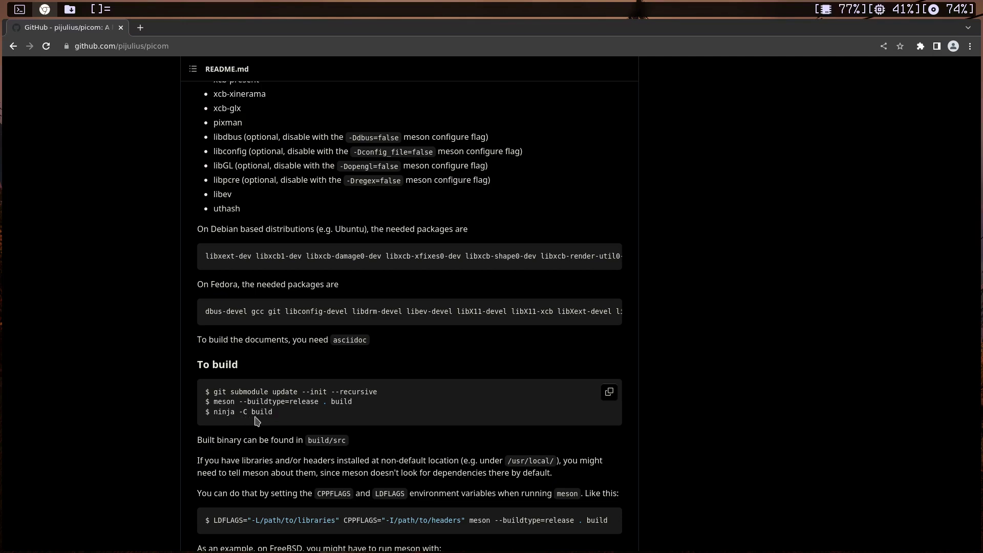
{"action": "key", "text": "super+1"}
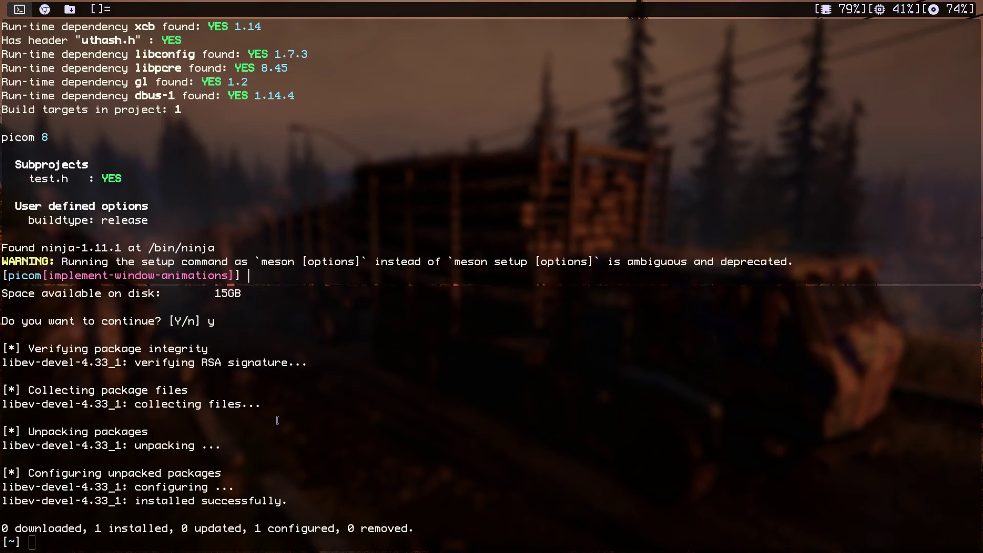
Step: Check ninja packages with xbps-query -Rs ninja, then compile picom using ninja -C build/
{"action": "type", "text": "nini"}
{"action": "type", "text": "a "}
{"action": "type", "text": "-C"}
{"action": "type", "text": " bu"}
{"action": "key", "text": "Tab"}
{"action": "left_click", "coordinate": [277, 420]}
{"action": "key", "text": "Up"}
{"action": "key", "text": "Up"}
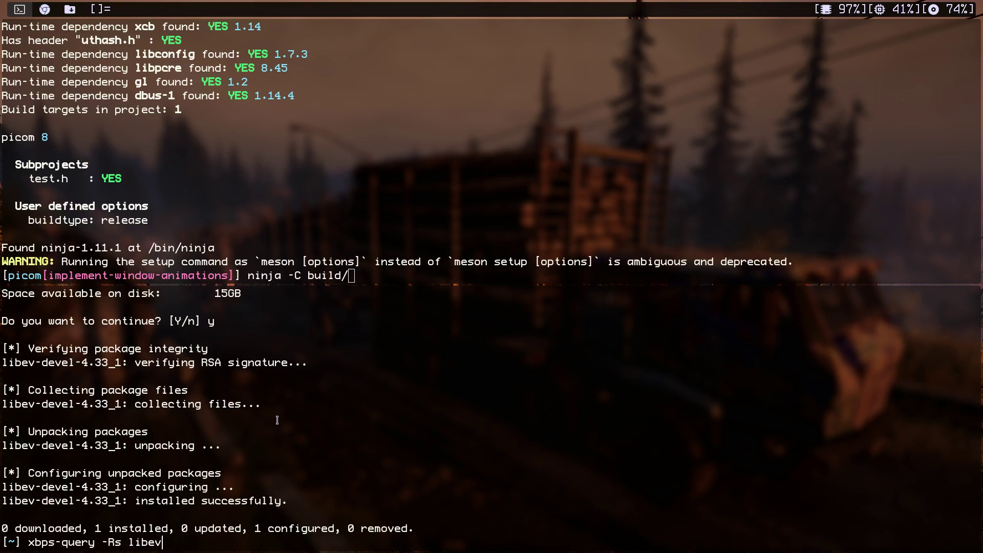
{"action": "key", "text": "BackSpace"}
{"action": "key", "text": "BackSpace"}
{"action": "key", "text": "BackSpace"}
{"action": "key", "text": "BackSpace"}
{"action": "key", "text": "BackSpace"}
{"action": "type", "text": "ninja"}
{"action": "key", "text": "Return"}
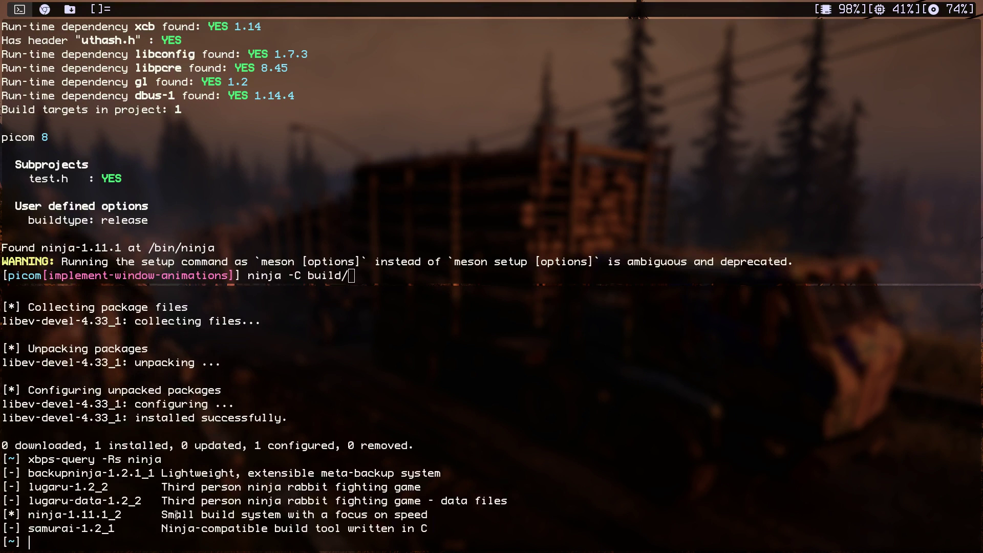
{"action": "key", "text": "Return"}
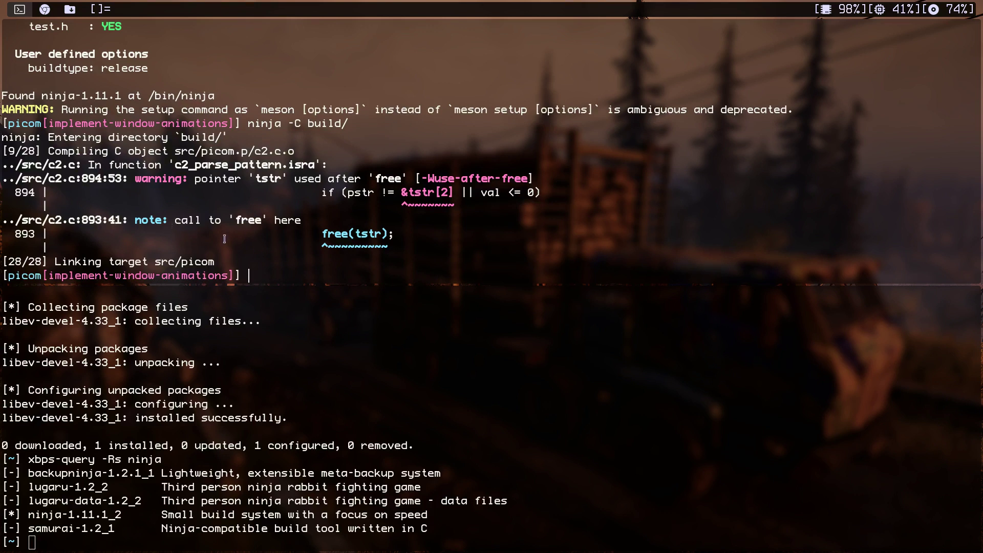
Step: Review the install instructions in the picom README
{"action": "key", "text": "super+2"}
{"action": "scroll", "coordinate": [286, 411], "scroll_direction": "down", "scroll_amount": 8}
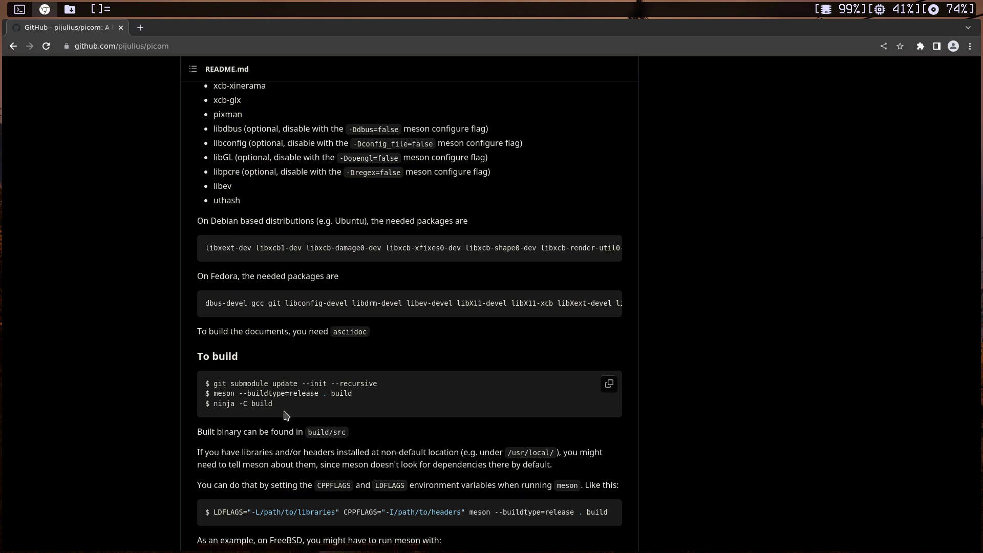
{"action": "scroll", "coordinate": [339, 374], "scroll_direction": "up", "scroll_amount": 2}
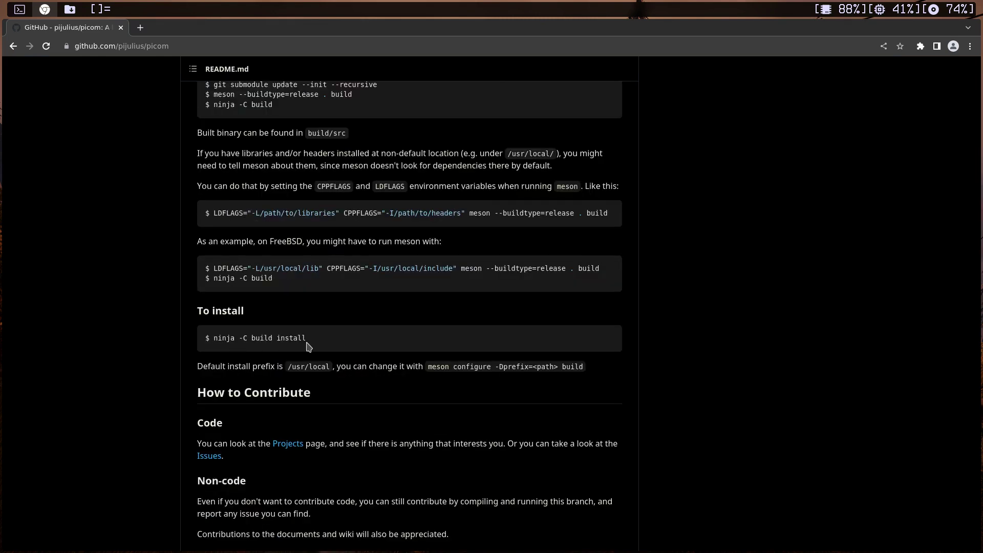
{"action": "key", "text": "super+1"}
Step: Run sudo ninja -C build/ install to install picom into /usr/local, then close the lower terminal
{"action": "key", "text": "Up"}
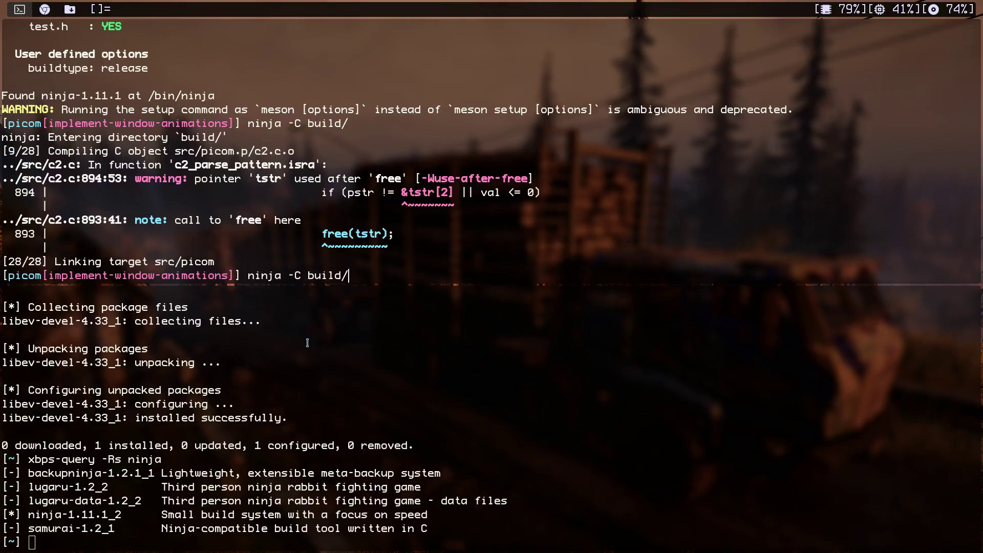
{"action": "type", "text": "inst"}
{"action": "key", "text": "BackSpace"}
{"action": "key", "text": "BackSpace"}
{"action": "key", "text": "BackSpace"}
{"action": "key", "text": "BackSpace"}
{"action": "key", "text": "super+2"}
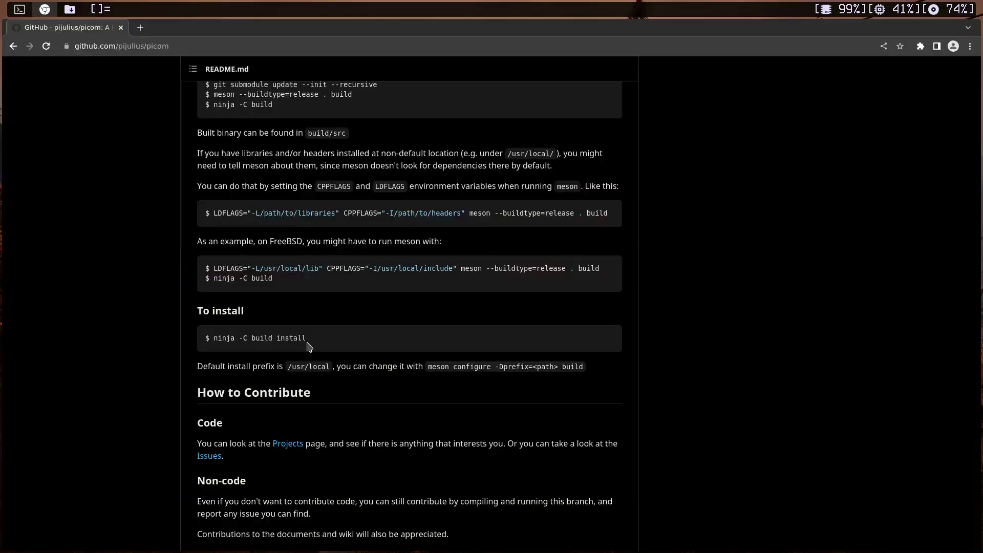
{"action": "key", "text": "super+1"}
{"action": "type", "text": "install"}
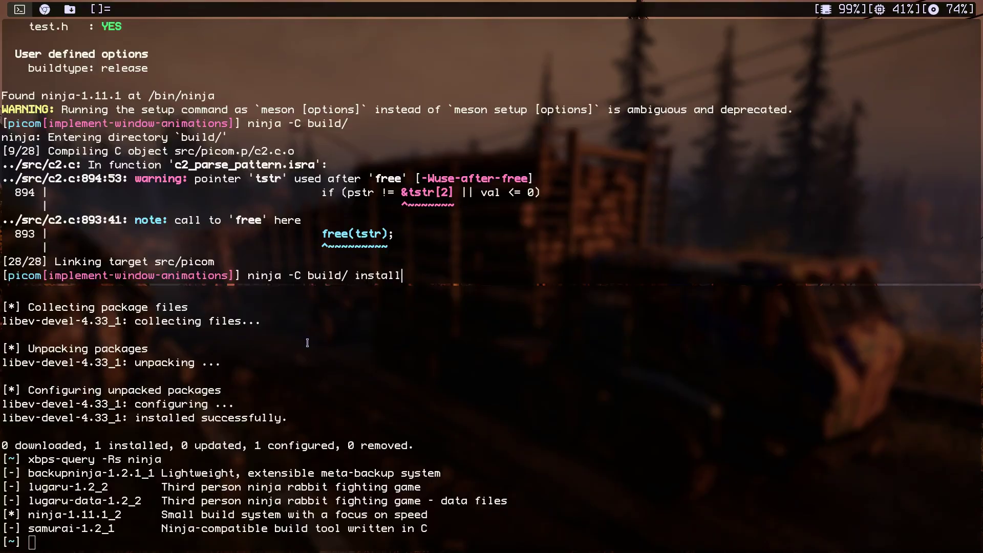
{"action": "type", "text": "sudo"}
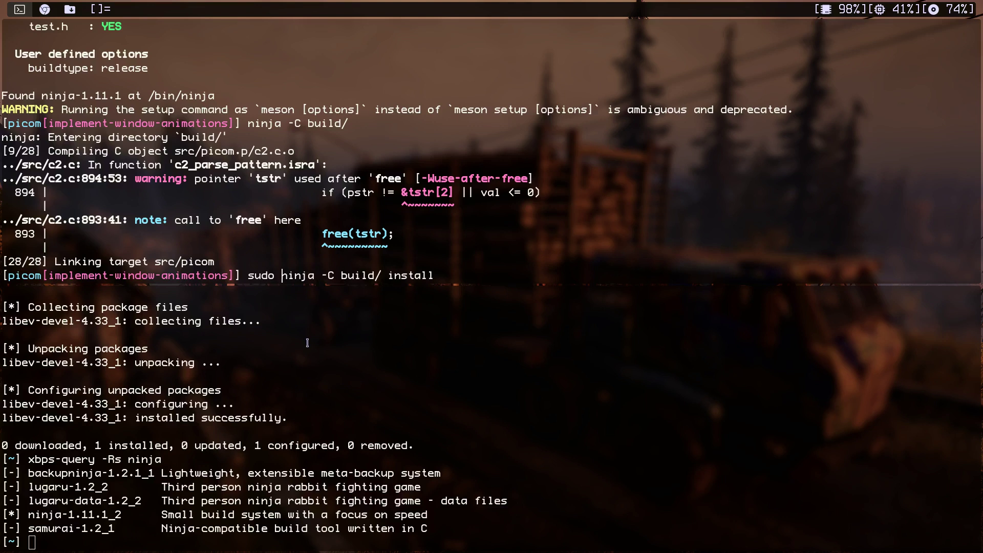
{"action": "key", "text": "Return"}
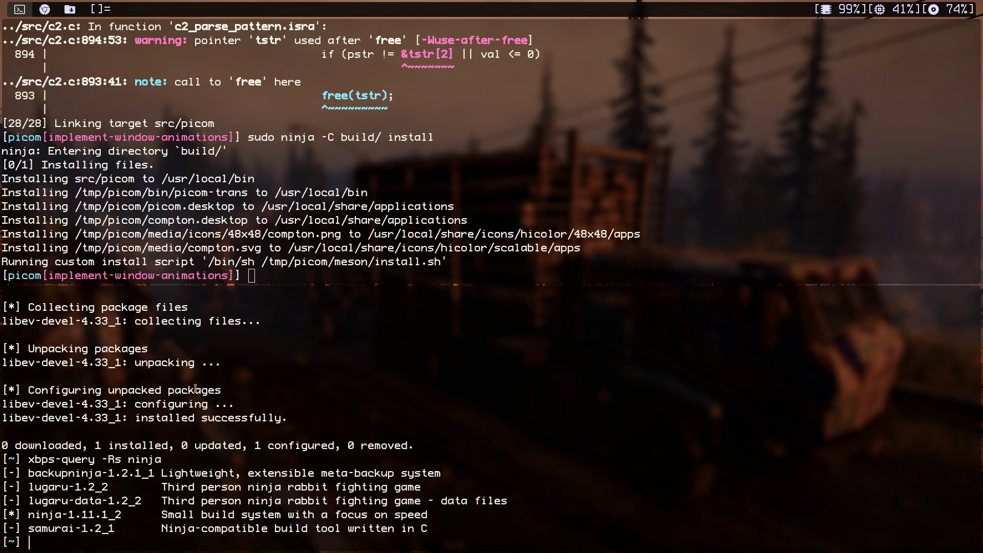
{"action": "key", "text": "ctrl+d"}
Step: Move into ~/.config/picom and list picom.conf, picom.conf.back and picom2.conf
{"action": "type", "text": "cd"}
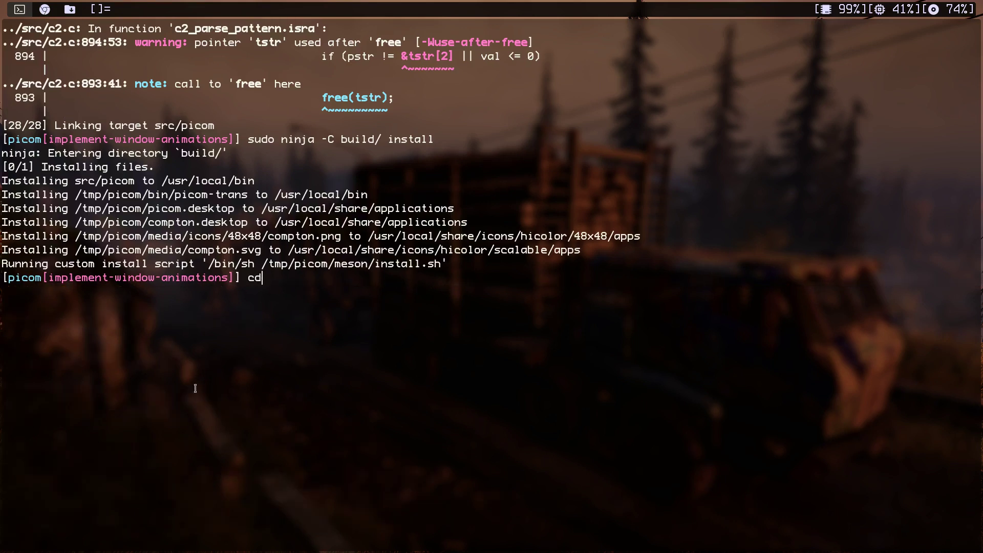
{"action": "key", "text": "Return"}
{"action": "key", "text": "ctrl+l"}
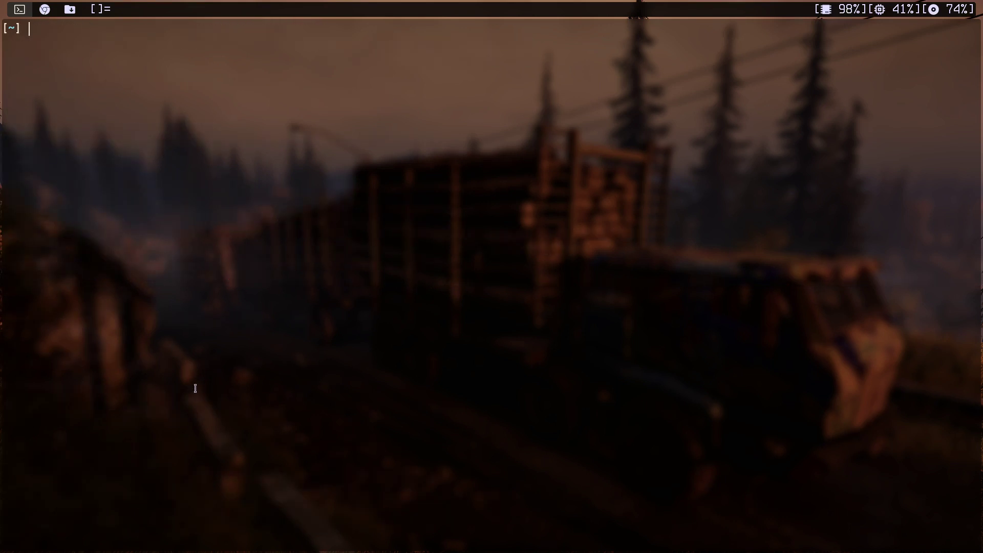
{"action": "type", "text": "cd .config/pic"}
{"action": "key", "text": "Tab"}
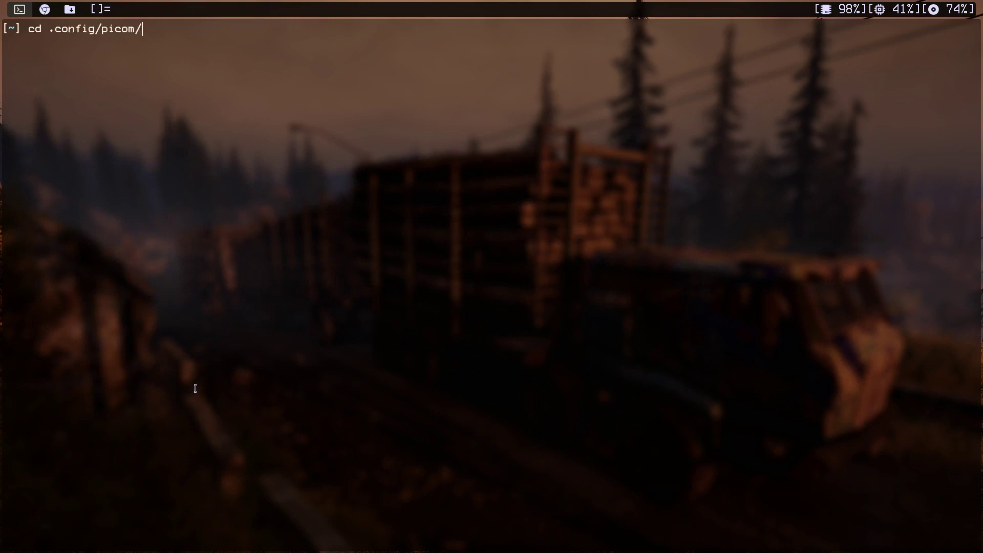
{"action": "key", "text": "Return"}
{"action": "type", "text": "l"}
{"action": "key", "text": "Return"}
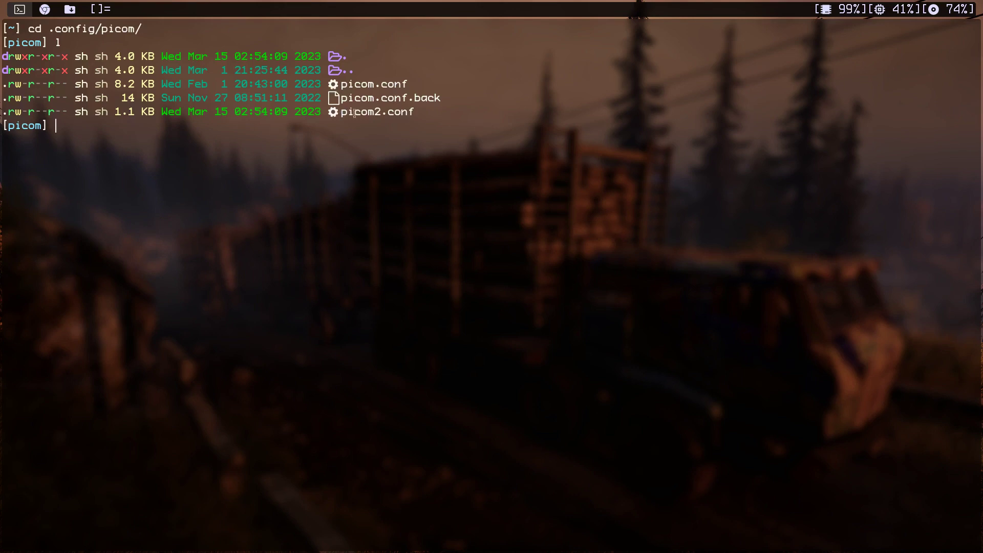
Step: Open picom.sample.conf from the fork's file list and scroll through its shadow, fading and opacity settings
{"action": "key", "text": "super+2"}
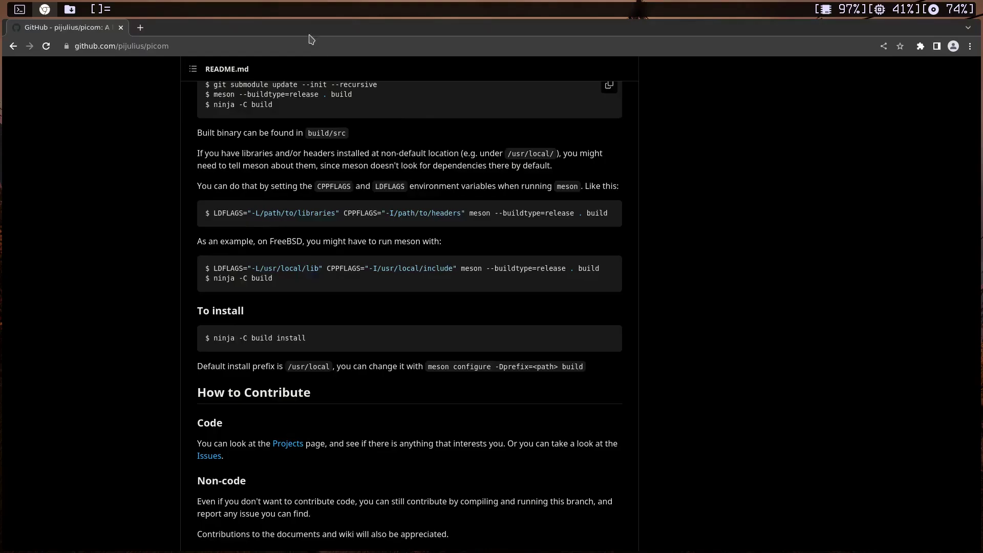
{"action": "scroll", "coordinate": [333, 178], "scroll_direction": "up", "scroll_amount": 20}
{"action": "scroll", "coordinate": [333, 178], "scroll_direction": "up", "scroll_amount": 15}
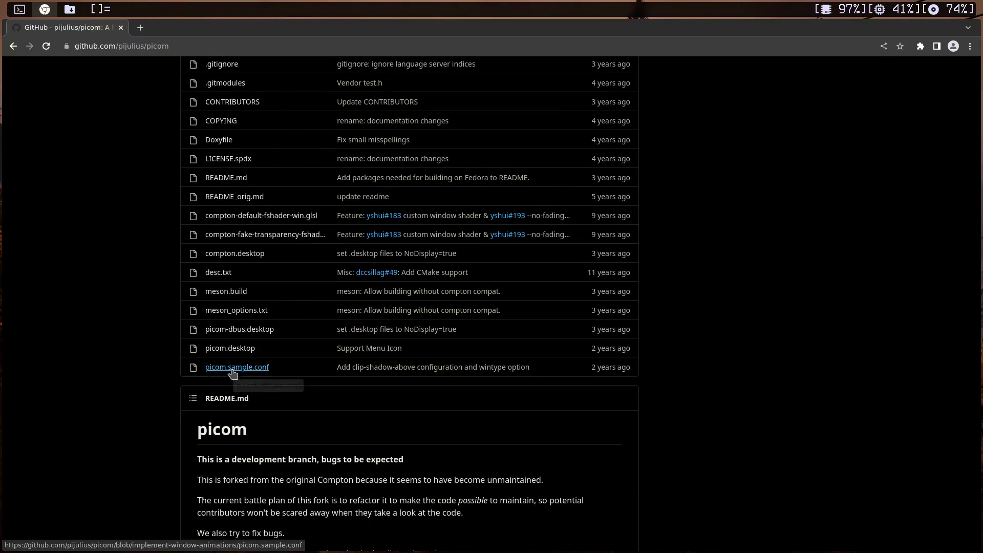
{"action": "left_click", "coordinate": [232, 371]}
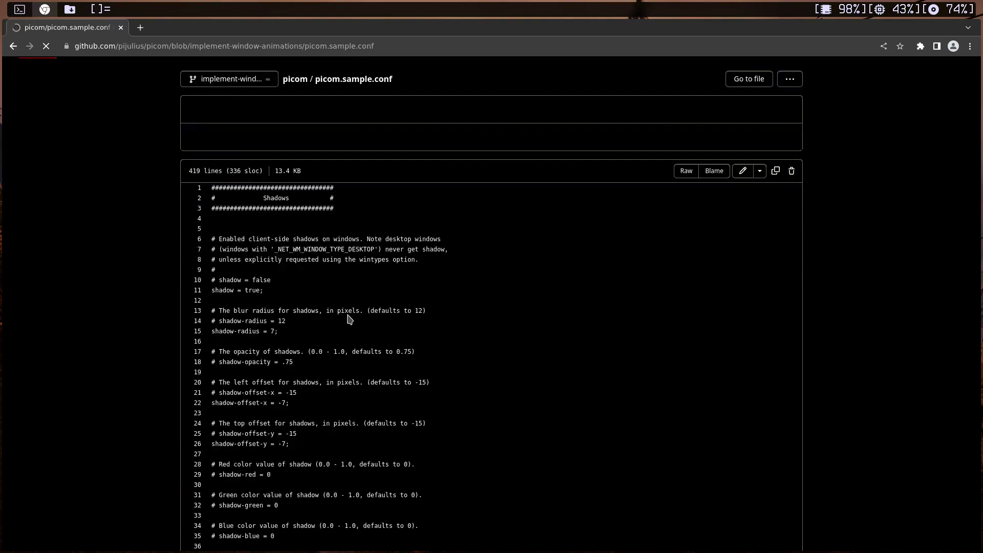
{"action": "scroll", "coordinate": [353, 322], "scroll_direction": "down", "scroll_amount": 9}
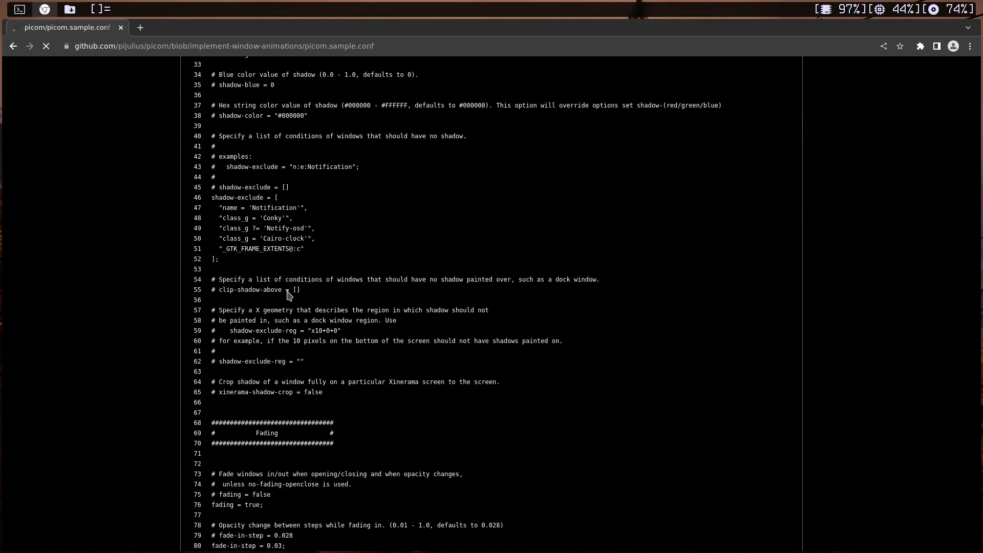
{"action": "scroll", "coordinate": [333, 290], "scroll_direction": "down", "scroll_amount": 8}
{"action": "scroll", "coordinate": [335, 291], "scroll_direction": "down", "scroll_amount": 5}
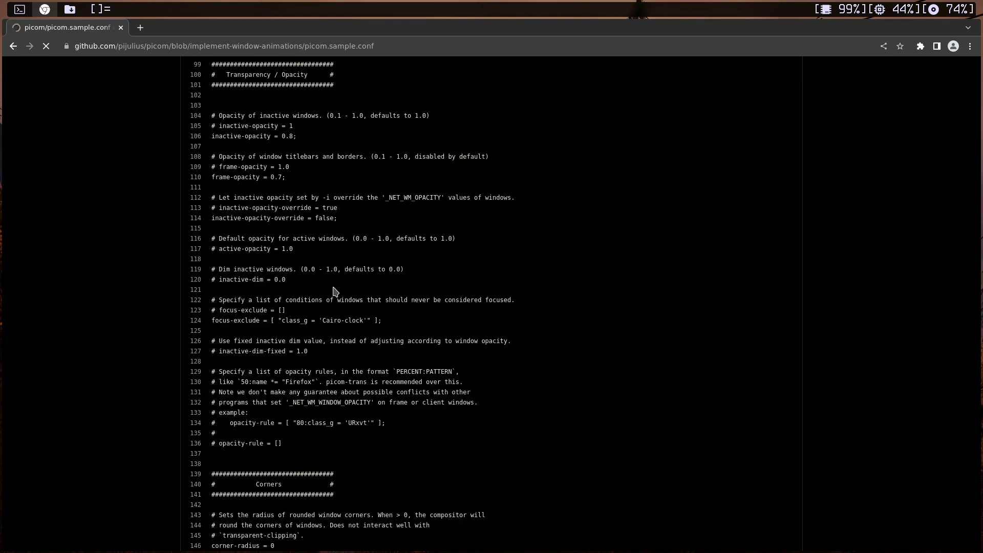
{"action": "scroll", "coordinate": [328, 289], "scroll_direction": "up", "scroll_amount": 6}
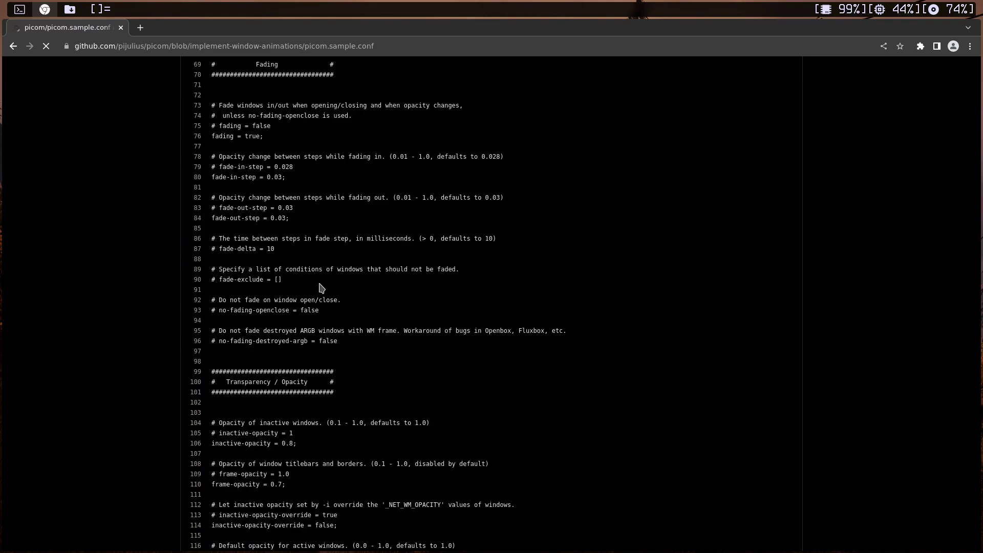
Step: Open picom2.conf in vim from the terminal
{"action": "key", "text": "super+1"}
{"action": "type", "text": "vim"}
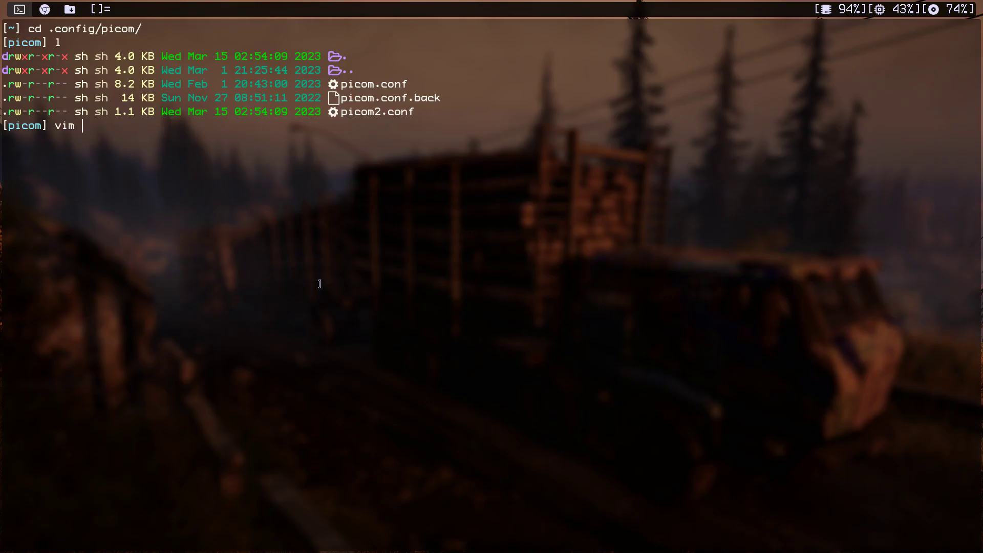
{"action": "type", "text": "picom2.conf"}
{"action": "key", "text": "Return"}
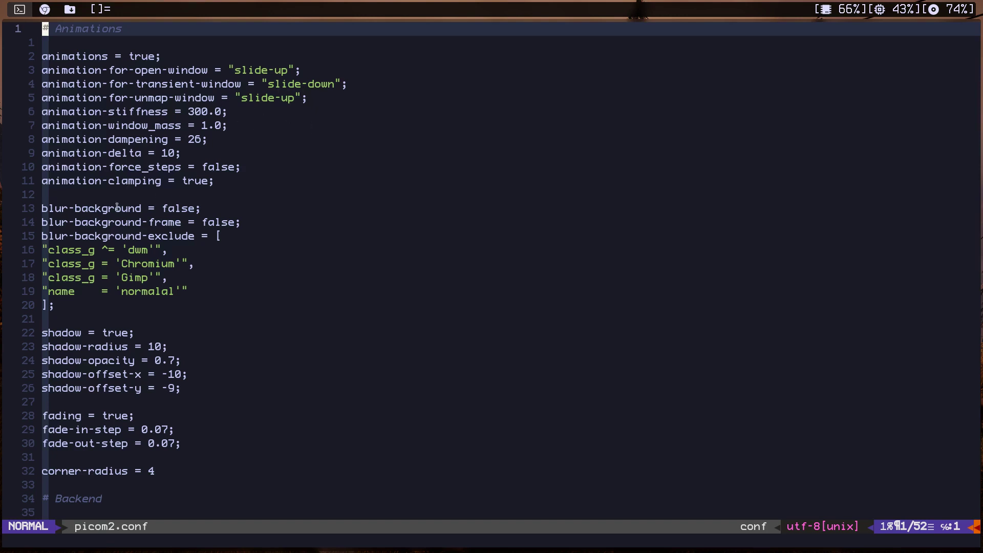
Step: Scroll through the slide-up/slide-down animation settings, then save and quit with :wq
{"action": "scroll", "coordinate": [144, 221], "scroll_direction": "down", "scroll_amount": 7}
{"action": "scroll", "coordinate": [144, 221], "scroll_direction": "up", "scroll_amount": 2}
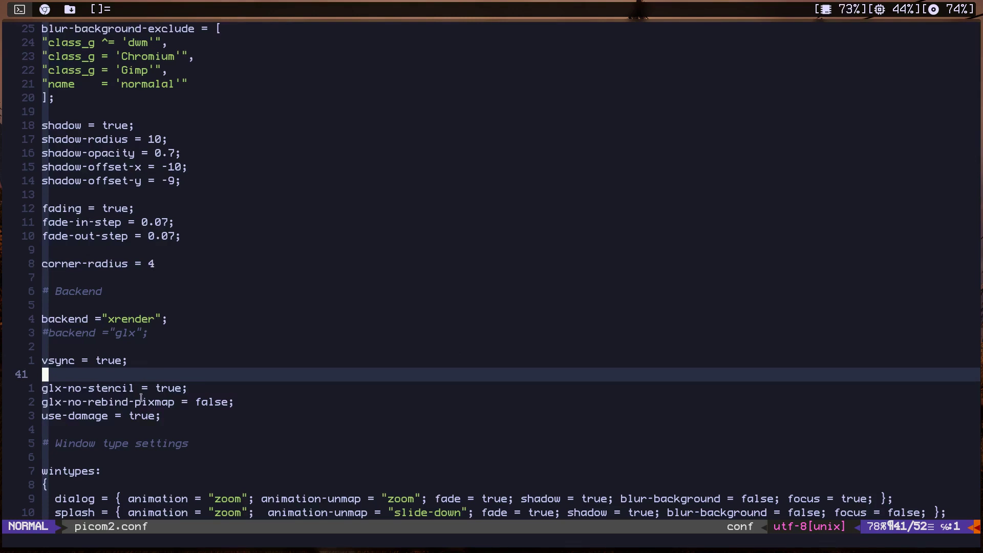
{"action": "scroll", "coordinate": [153, 397], "scroll_direction": "down", "scroll_amount": 3}
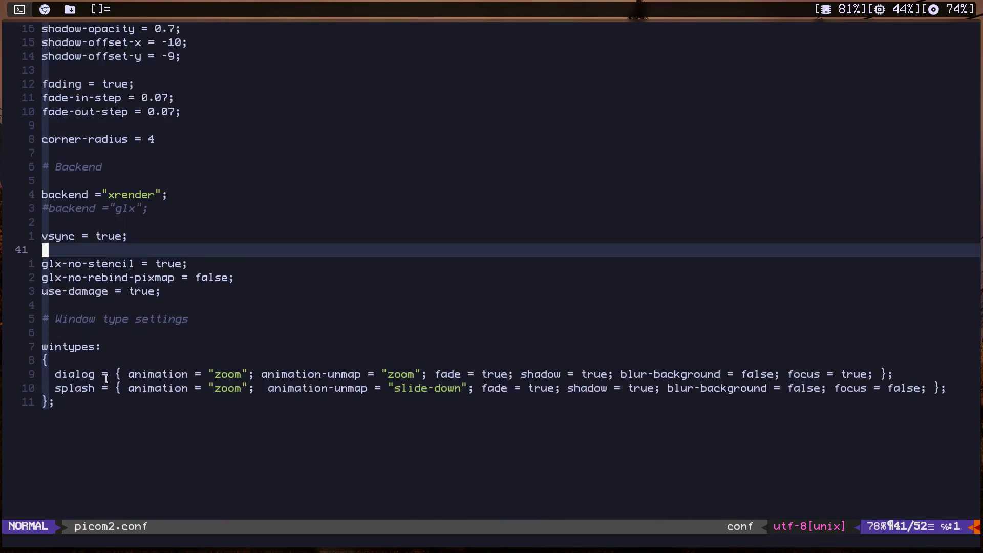
{"action": "scroll", "coordinate": [85, 339], "scroll_direction": "up", "scroll_amount": 5}
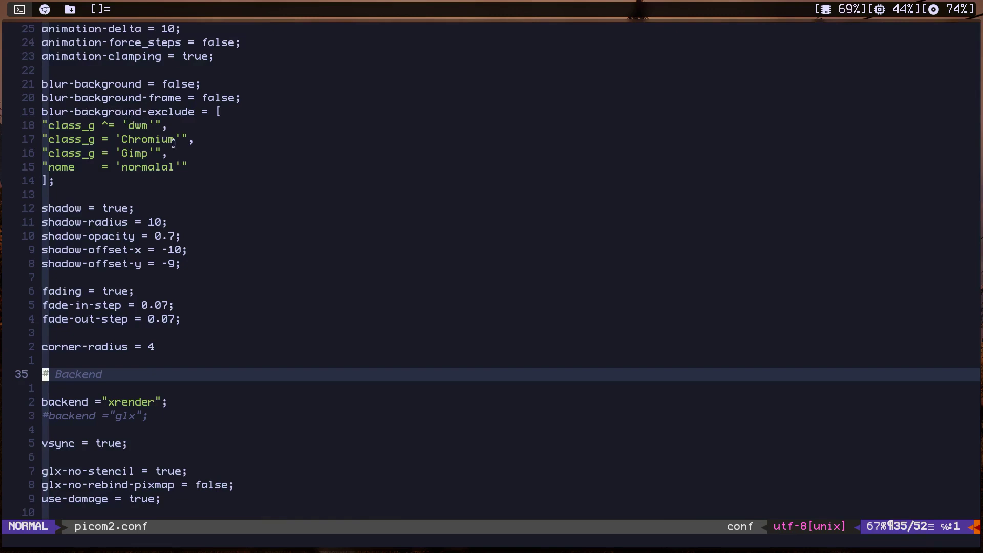
{"action": "type", "text": ":wq"}
{"action": "key", "text": "Return"}
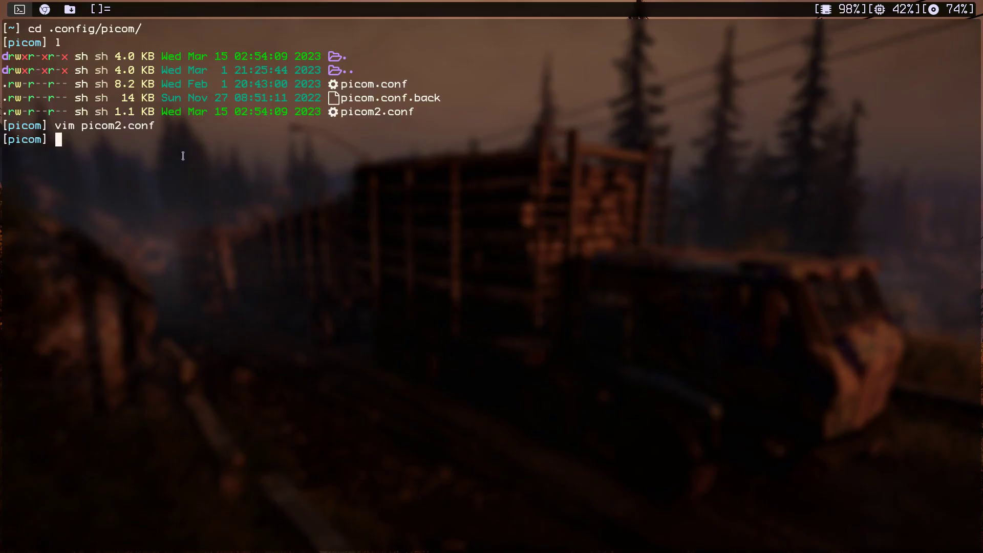
Step: Rename the old picom.conf to picom.conf.back2 as a backup
{"action": "type", "text": "mv picom.conf"}
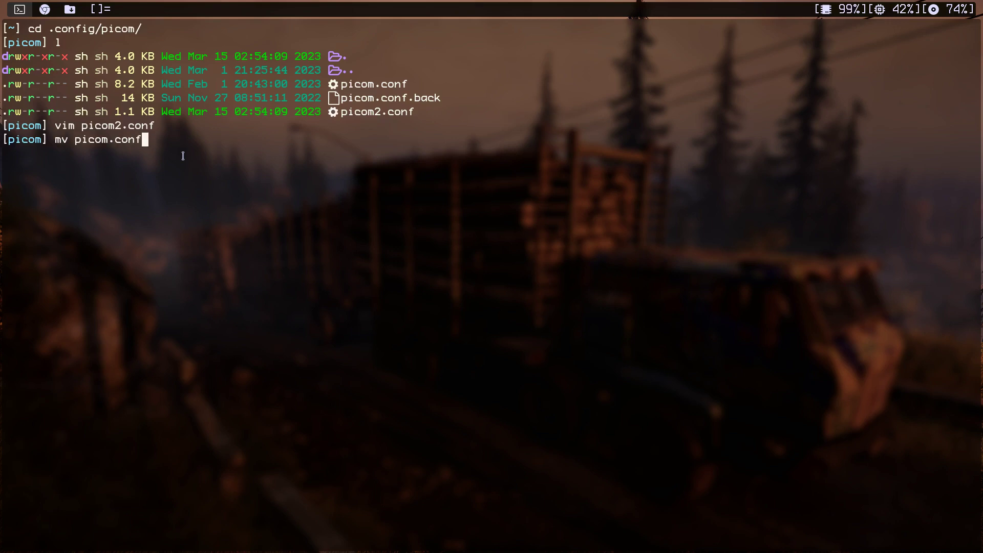
{"action": "type", "text": " picom_back."}
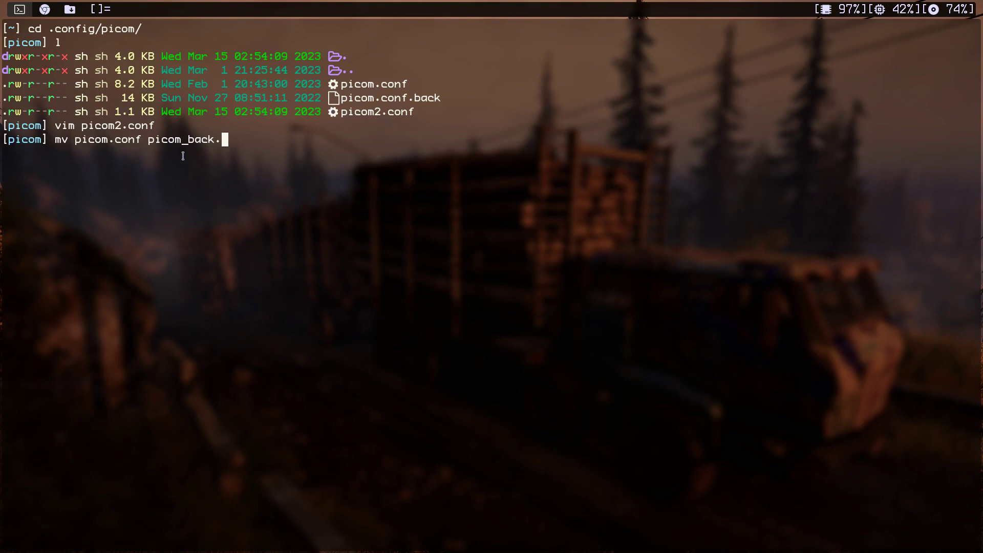
{"action": "key", "text": "BackSpace"}
{"action": "key", "text": "BackSpace"}
{"action": "key", "text": "BackSpace"}
{"action": "key", "text": "BackSpace"}
{"action": "key", "text": "BackSpace"}
{"action": "key", "text": "BackSpace"}
{"action": "type", "text": "."}
{"action": "key", "text": "Tab"}
{"action": "type", "text": ".b"}
{"action": "key", "text": "Tab"}
{"action": "key", "text": "BackSpace"}
{"action": "type", "text": "2"}
{"action": "key", "text": "Return"}
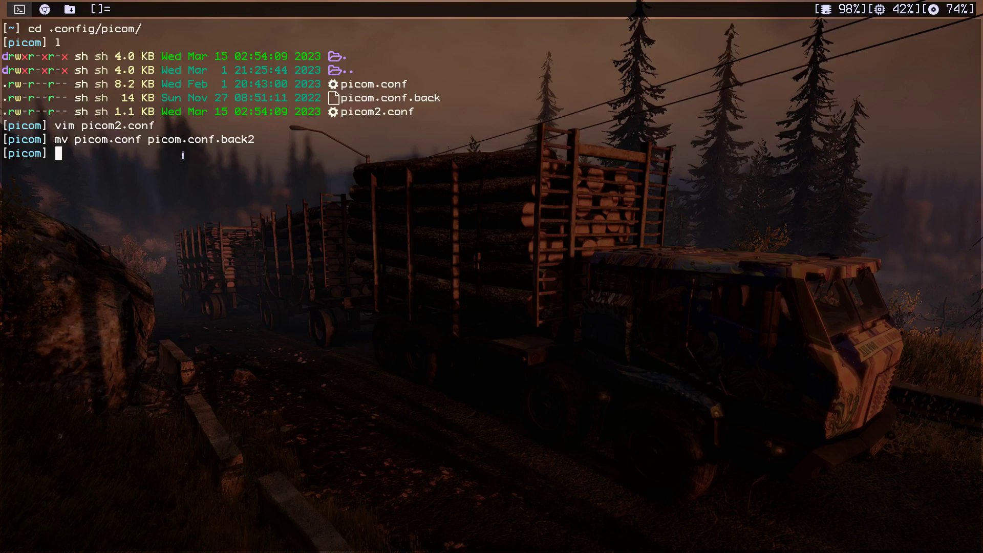
Step: Rename picom2.conf to picom.conf to make it the active config
{"action": "type", "text": "mv picom2"}
{"action": "key", "text": "Tab"}
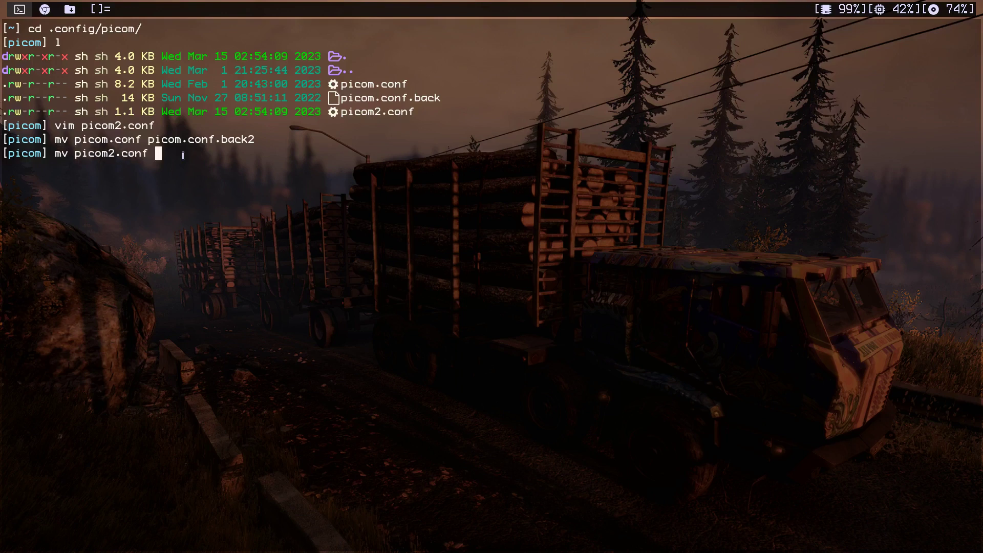
{"action": "type", "text": "picom"}
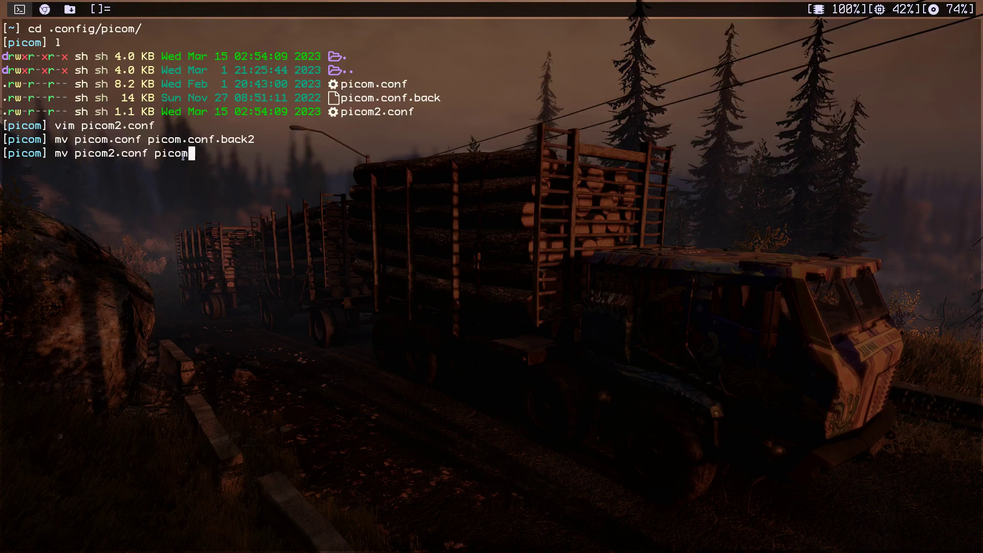
{"action": "type", "text": ".conf"}
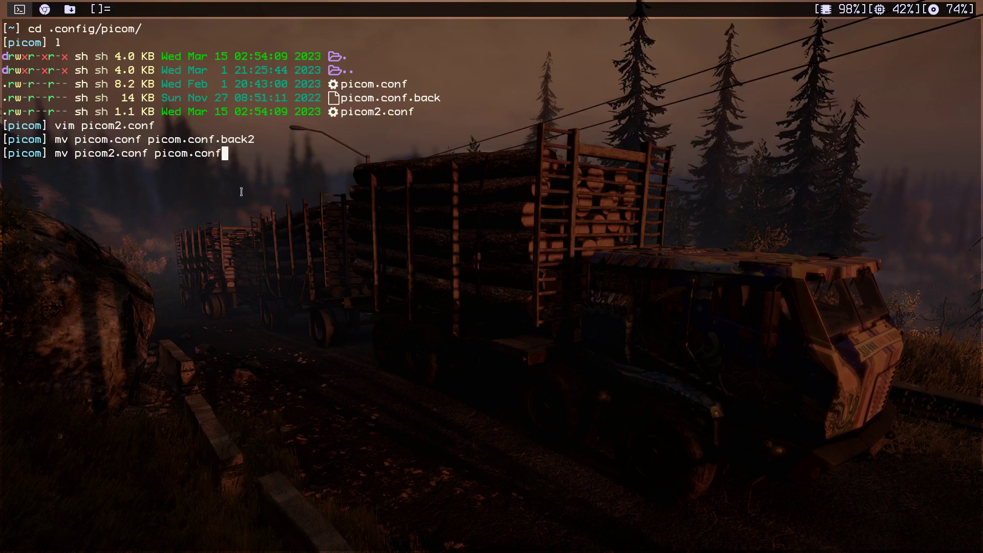
{"action": "key", "text": "Return"}
Step: Return to the home directory and begin typing a pkill command
{"action": "type", "text": "cd"}
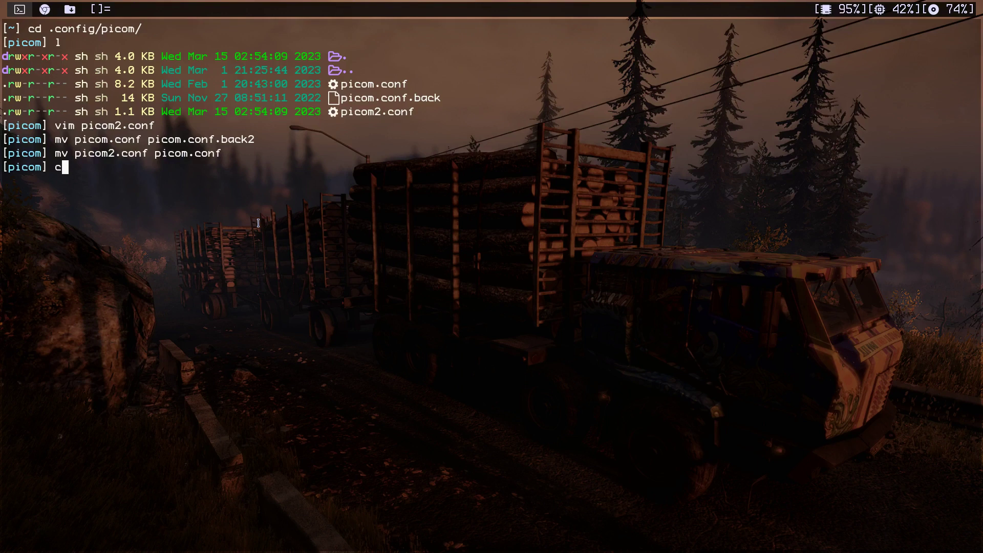
{"action": "key", "text": "Return"}
{"action": "type", "text": "p"}
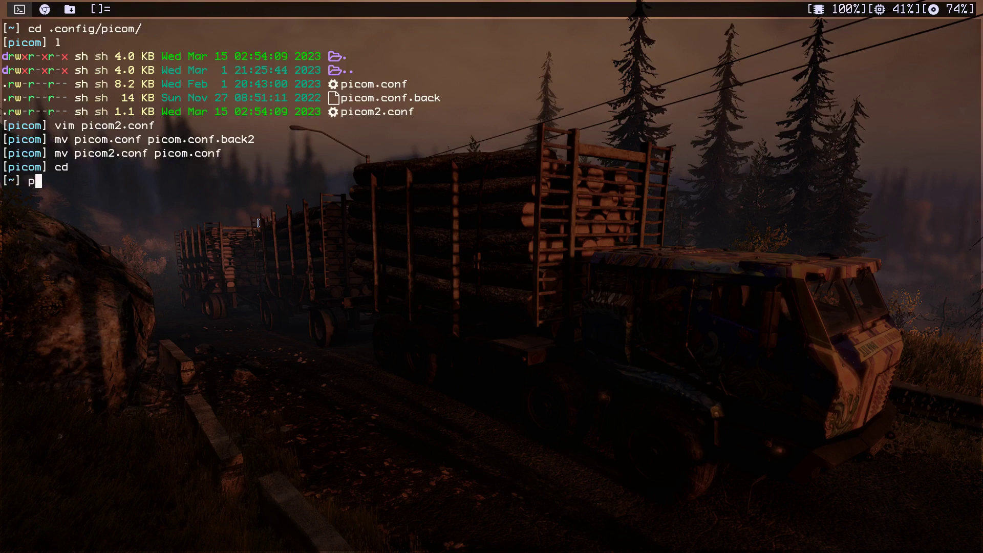
{"action": "type", "text": "kill x"}
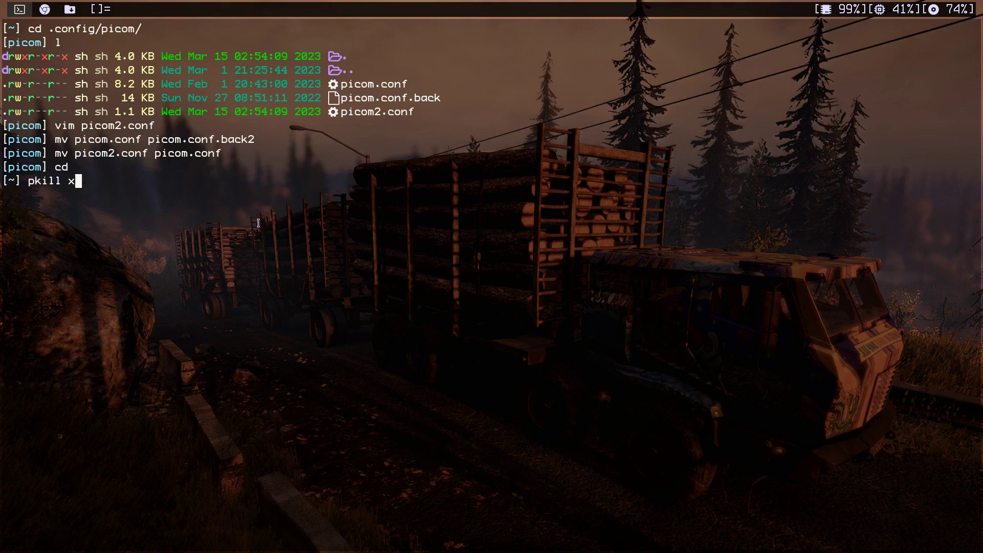
{"action": "key", "text": "BackSpace"}
{"action": "key", "text": "BackSpace"}
{"action": "key", "text": "BackSpace"}
{"action": "key", "text": "BackSpace"}
{"action": "key", "text": "BackSpace"}
{"action": "key", "text": "BackSpace"}
{"action": "key", "text": "BackSpace"}
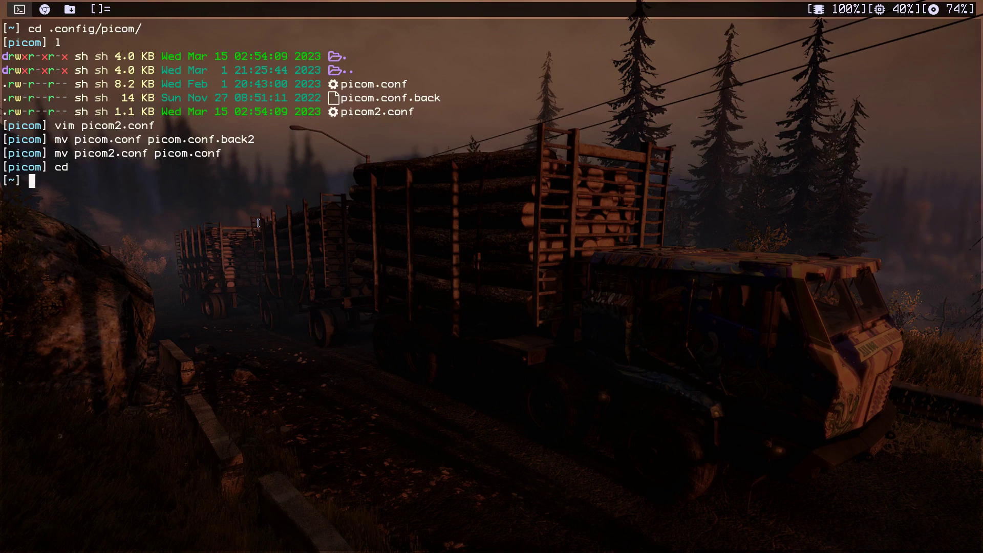
Step: Kill the running compositor with pkill picom and relaunch picom & in the background
{"action": "type", "text": "pic"}
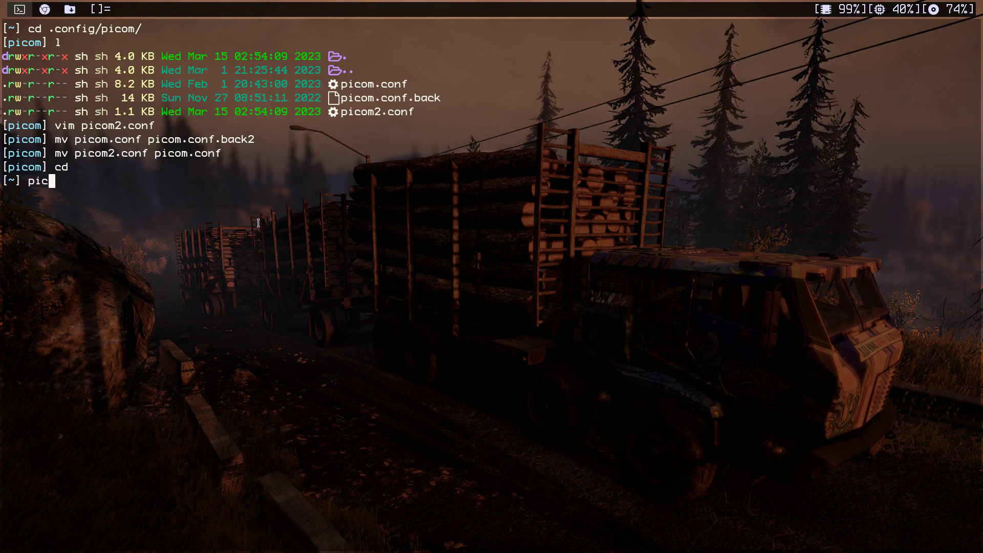
{"action": "type", "text": "om"}
{"action": "key", "text": "Tab"}
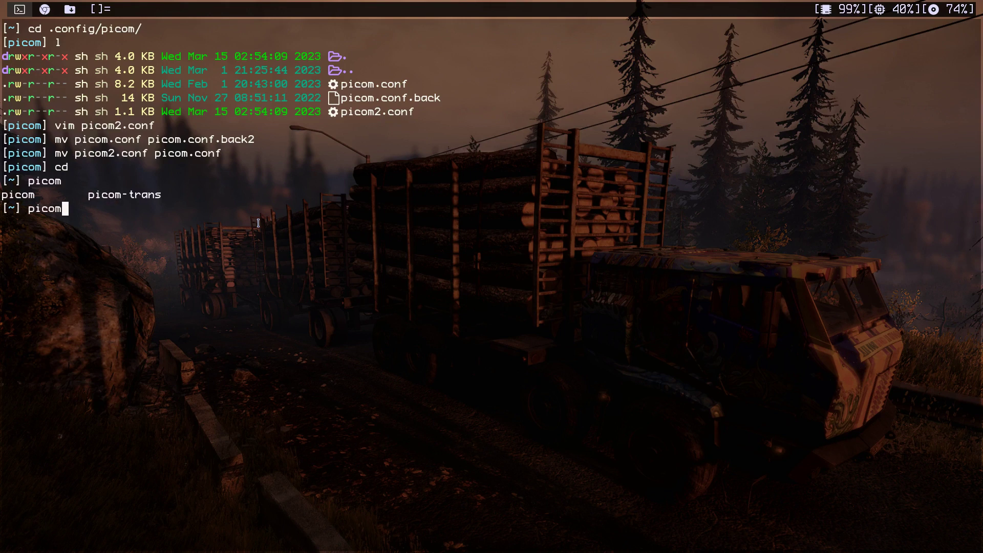
{"action": "type", "text": "&"}
{"action": "key", "text": "Return"}
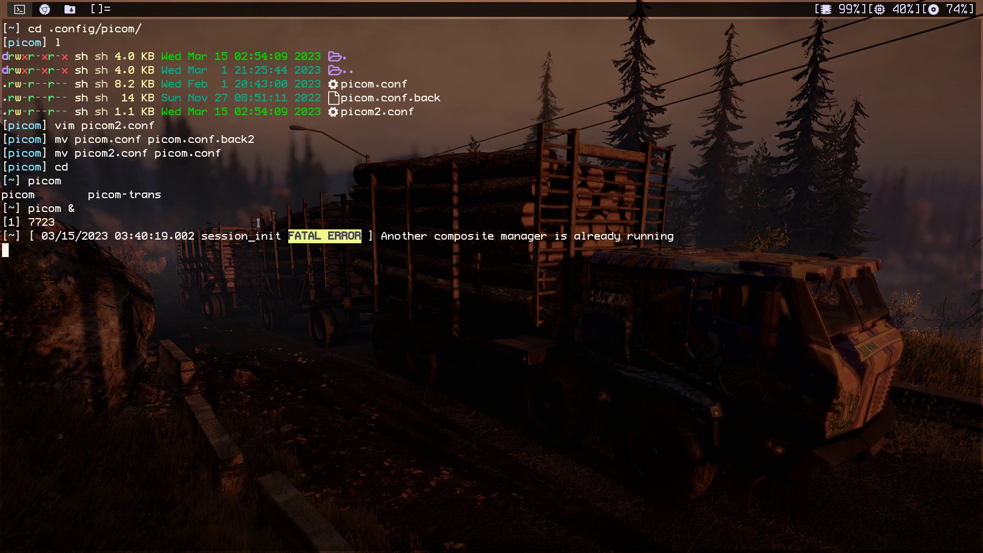
{"action": "key", "text": "ctrl+c"}
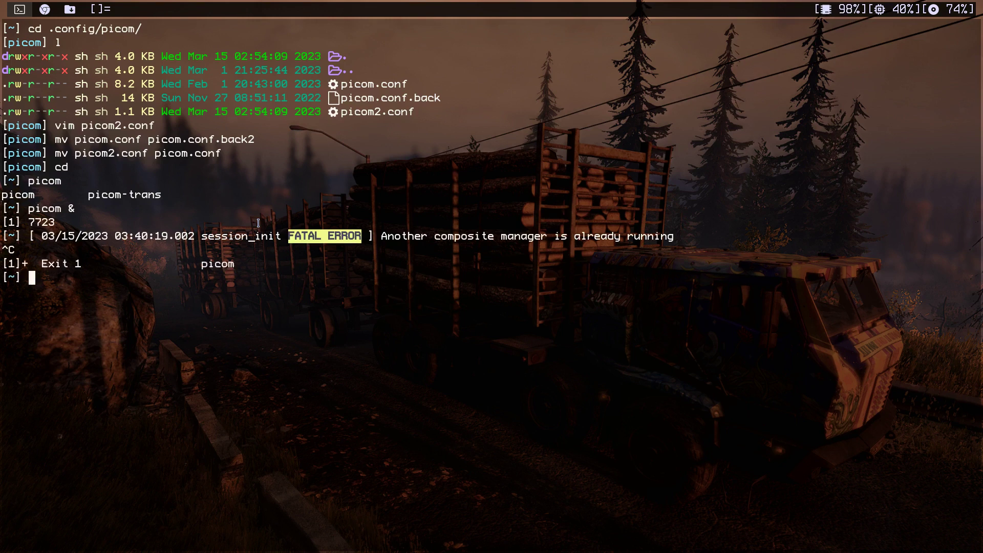
{"action": "type", "text": "pkill picom"}
{"action": "key", "text": "Return"}
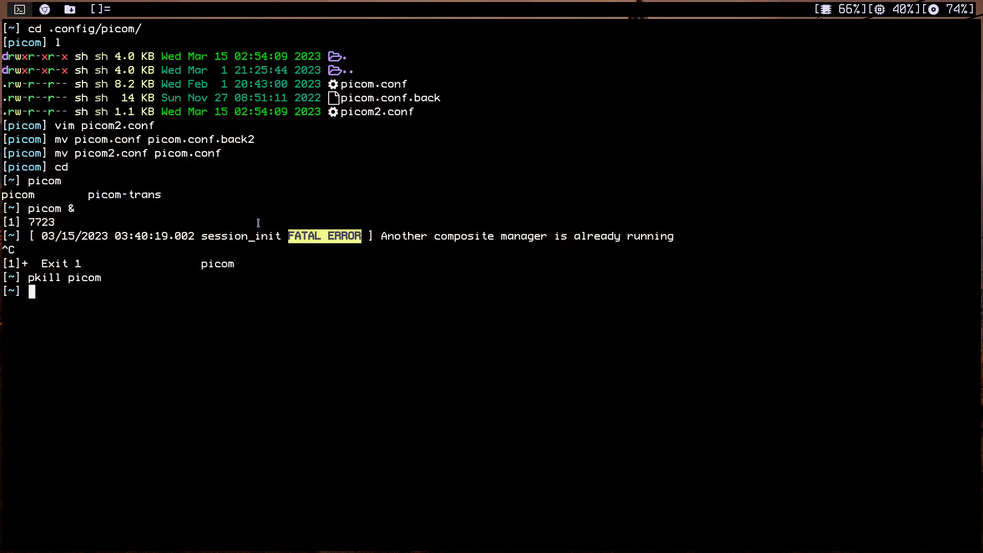
{"action": "key", "text": "Up"}
{"action": "key", "text": "Up"}
{"action": "key", "text": "Return"}
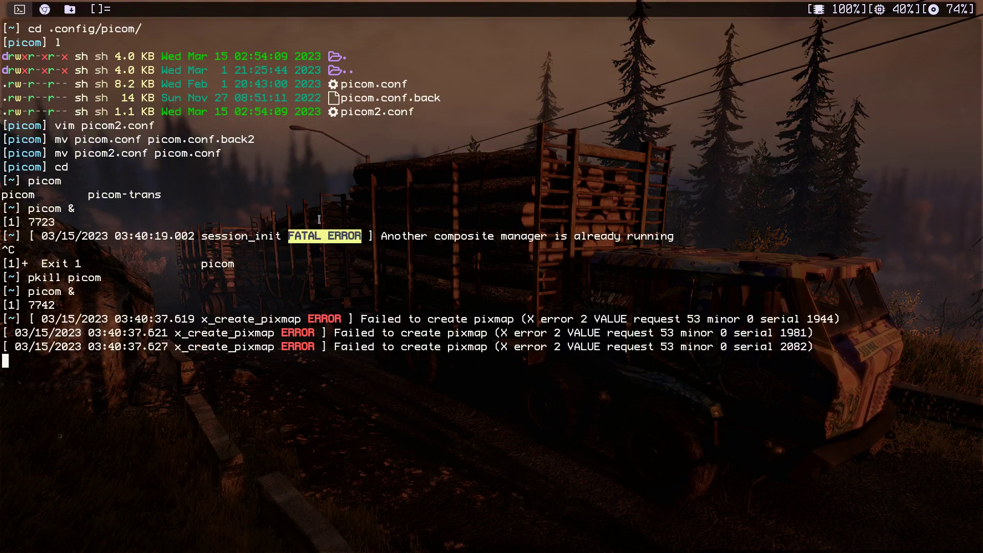
Step: Open and close test terminals to see the new window animations, then return to the browser
{"action": "key", "text": "super+Return"}
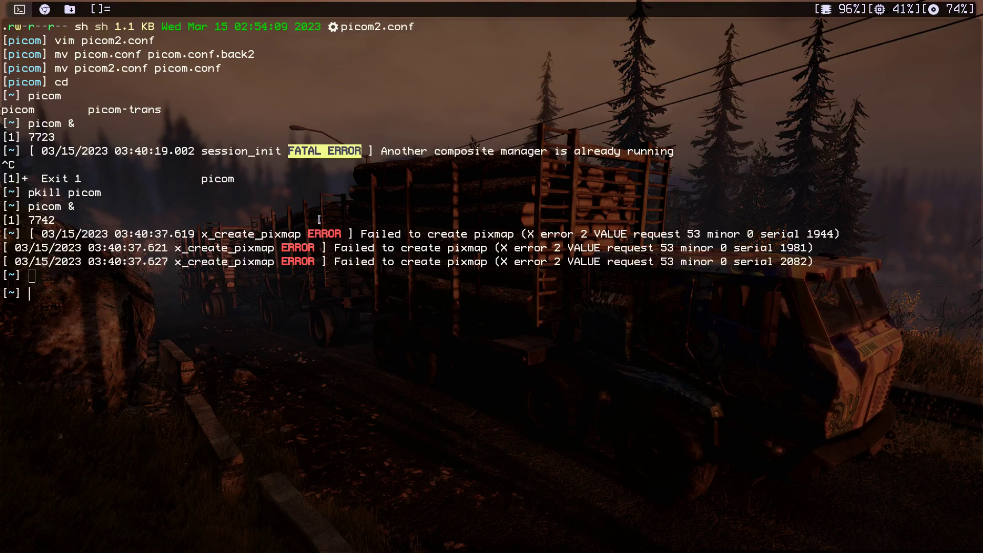
{"action": "key", "text": "ctrl+d"}
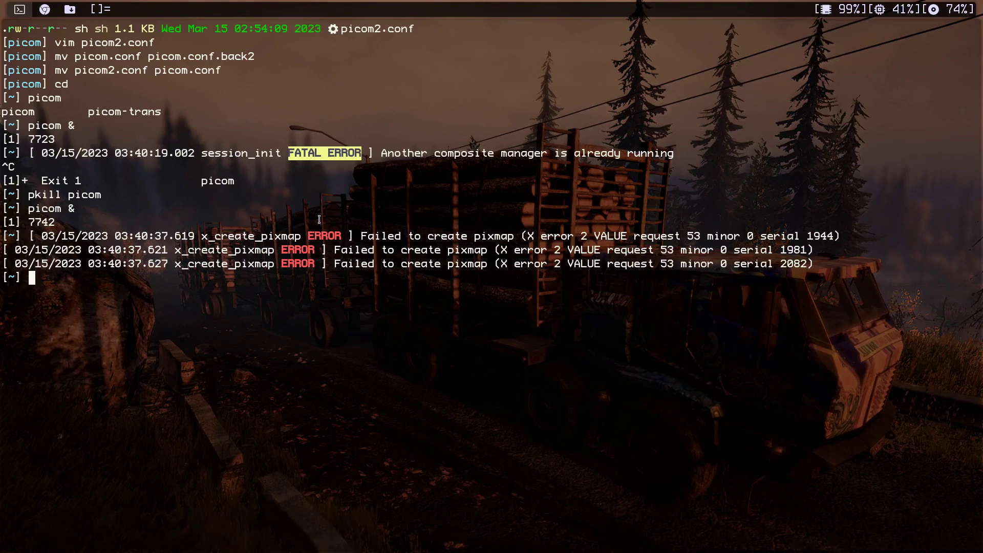
{"action": "key", "text": "super+Return"}
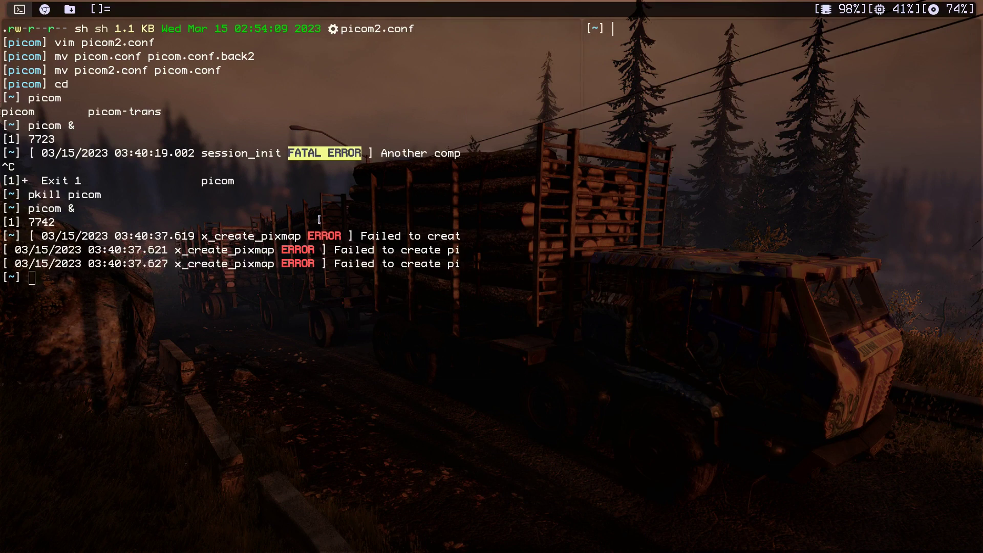
{"action": "key", "text": "super+2"}
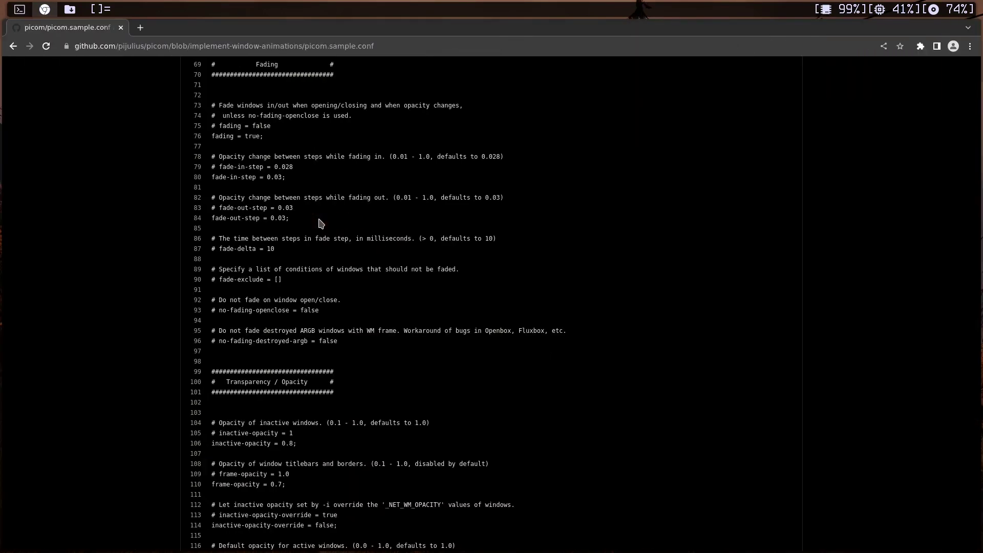
Step: Flip between terminal and browser workspaces, then open and close a terminal beside the browser
{"action": "key", "text": "super+1"}
{"action": "key", "text": "super+2"}
{"action": "key", "text": "super+1"}
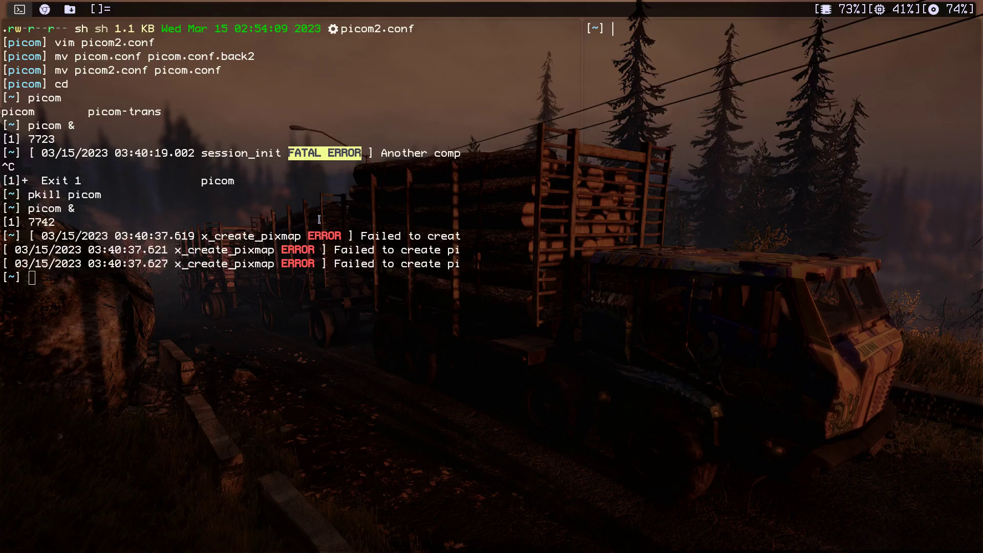
{"action": "key", "text": "super+2"}
{"action": "key", "text": "super+Return"}
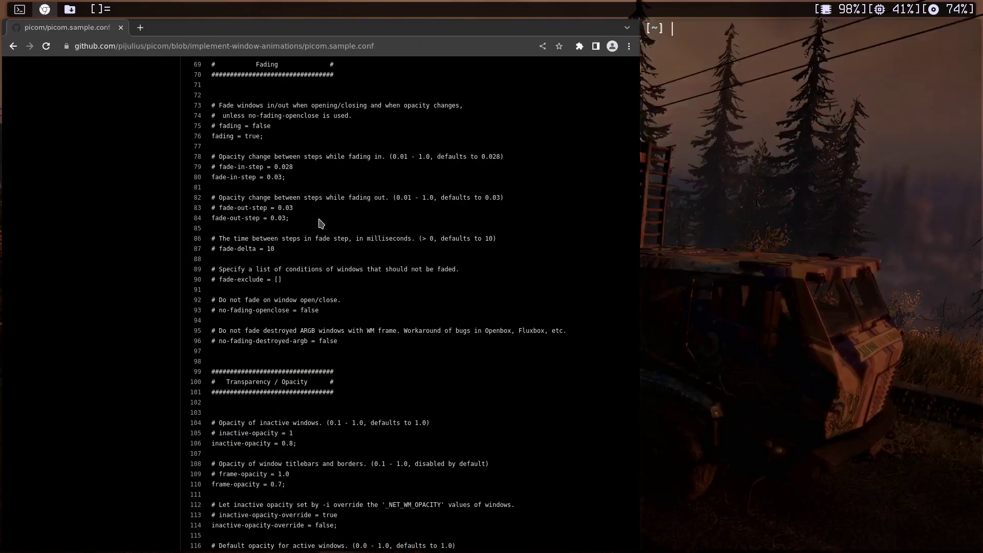
{"action": "key", "text": "super+q"}
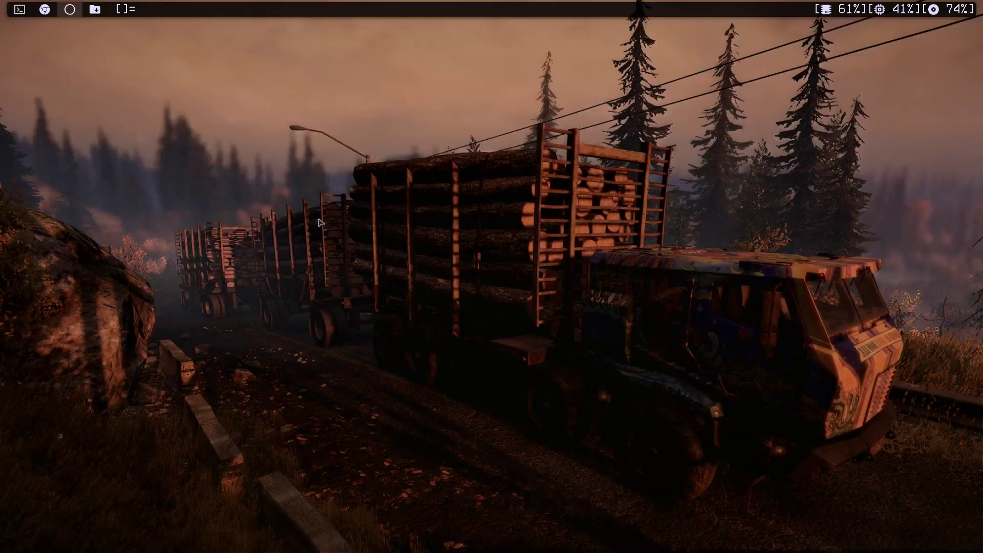
Step: In a fresh terminal, open .config/picom/picom.conf in vim and move to the animations = true line
{"action": "key", "text": "super+Return"}
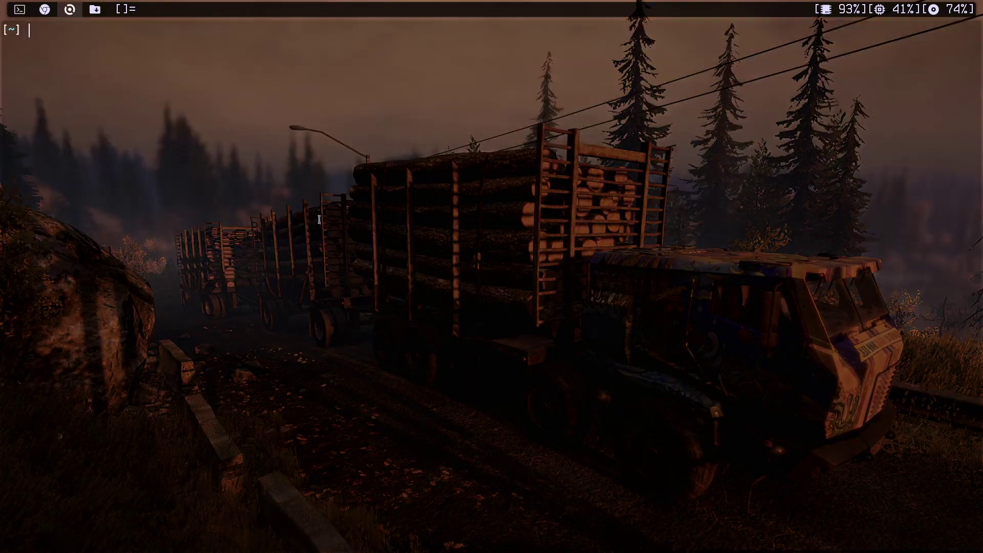
{"action": "type", "text": "vim "}
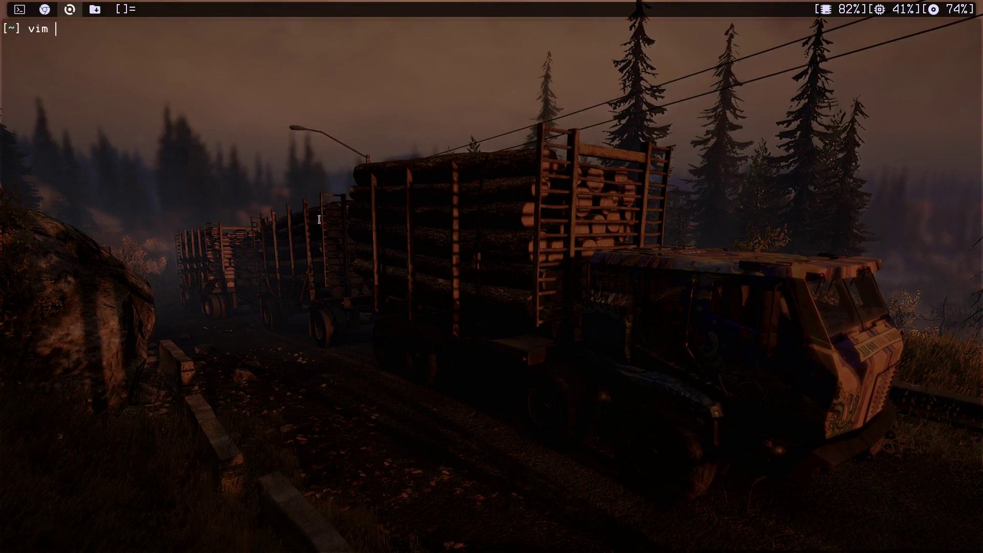
{"action": "type", "text": ".config/"}
{"action": "type", "text": "picom/c"}
{"action": "type", "text": "o"}
{"action": "key", "text": "BackSpace"}
{"action": "key", "text": "BackSpace"}
{"action": "type", "text": "pi"}
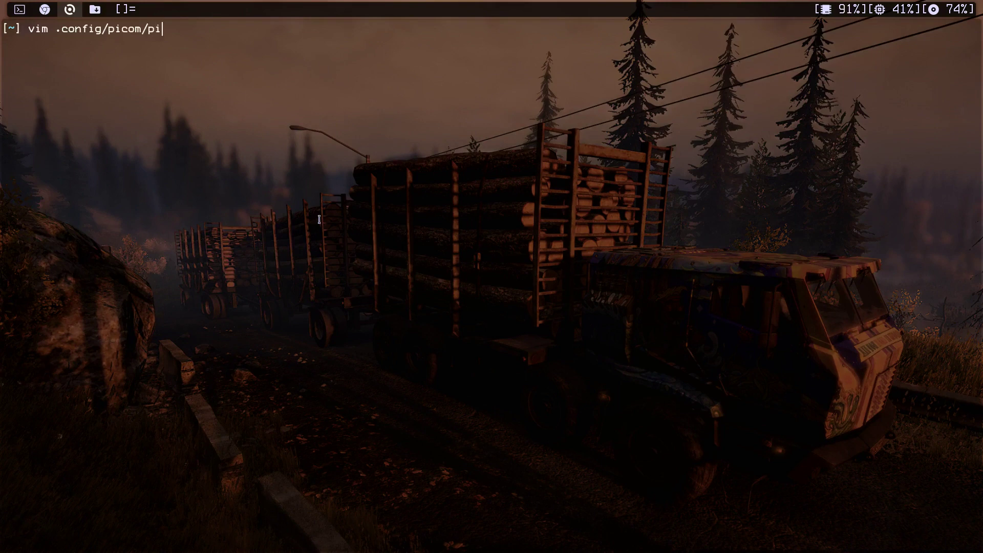
{"action": "key", "text": "Tab"}
{"action": "key", "text": "Return"}
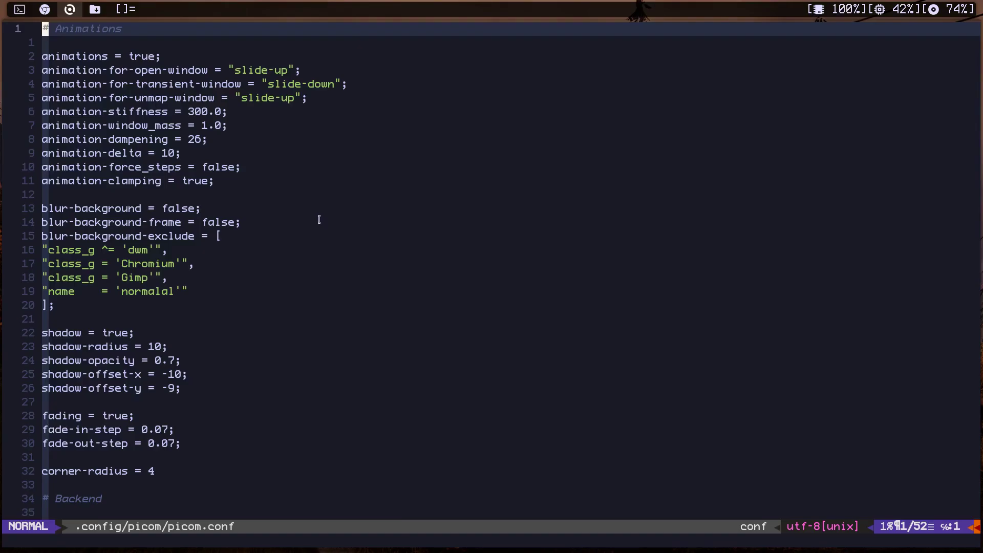
{"action": "key", "text": "j"}
{"action": "key", "text": "j"}
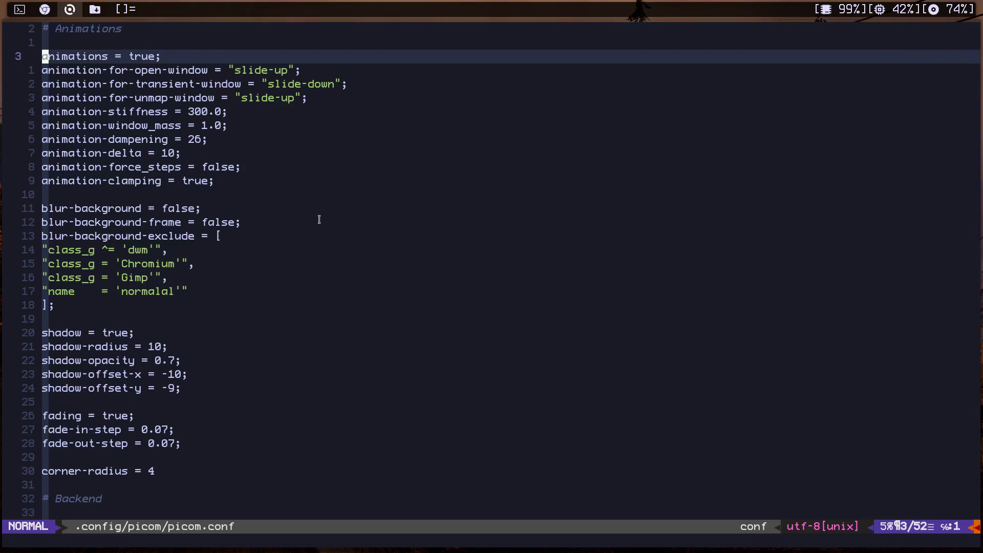
Step: Open and close extra terminals, then cycle workspaces back to the picom.sample.conf page
{"action": "key", "text": "super+Return"}
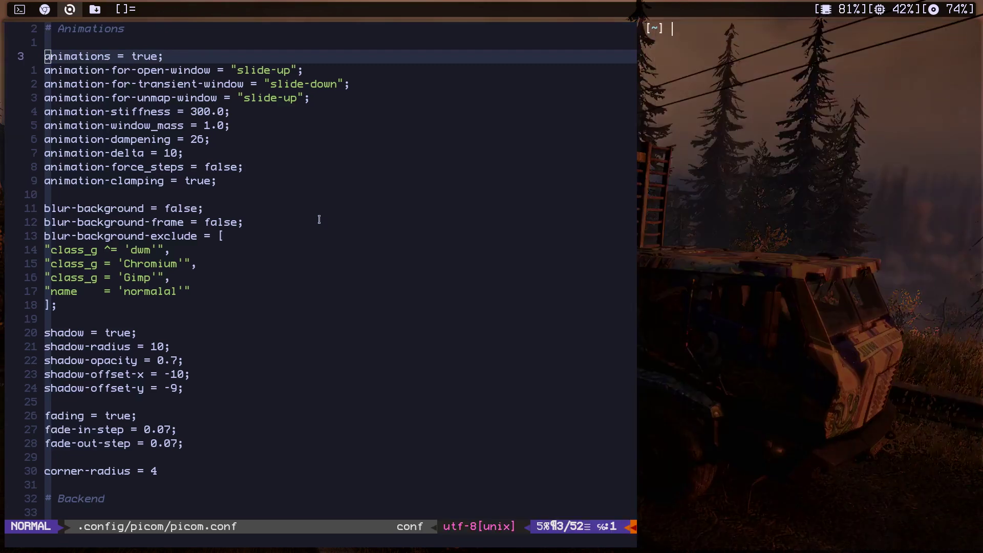
{"action": "key", "text": "super+Return"}
{"action": "key", "text": "super+shift+c"}
{"action": "key", "text": "super+shift+c"}
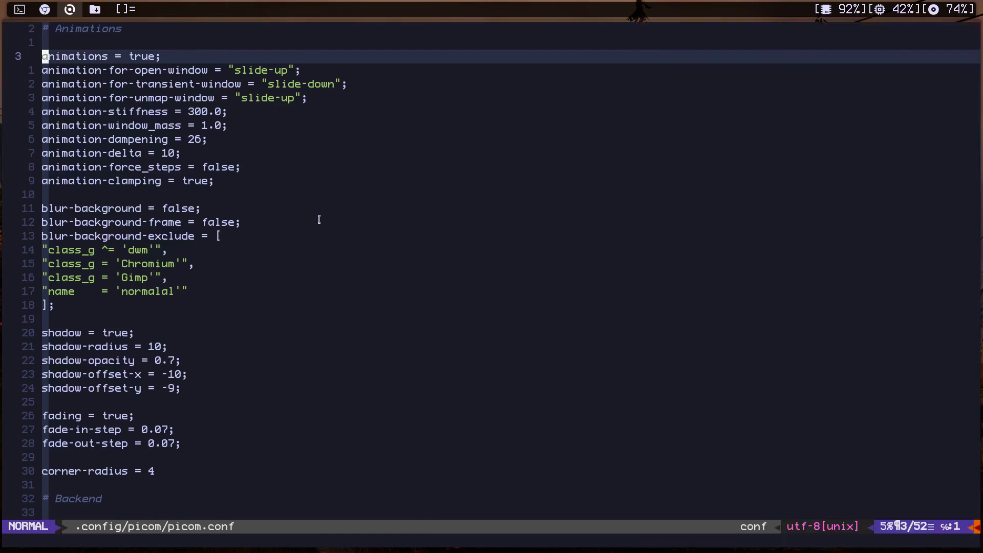
{"action": "key", "text": "super+2"}
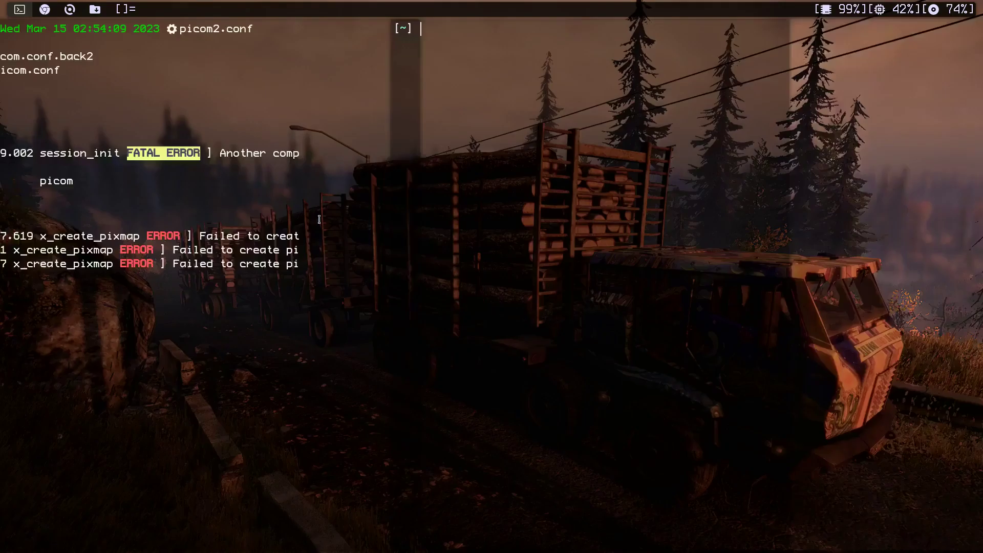
{"action": "key", "text": "super+2"}
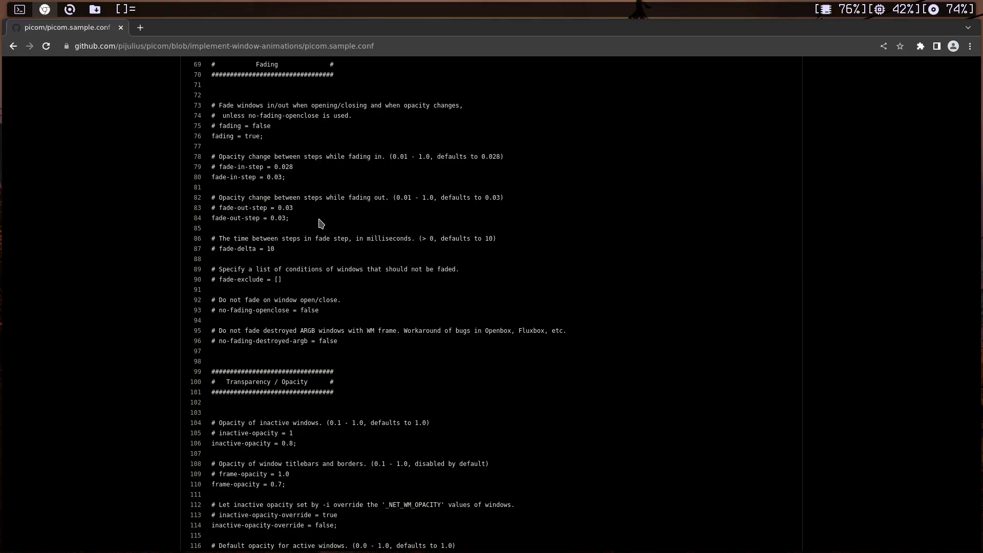
{"action": "key", "text": "super+3"}
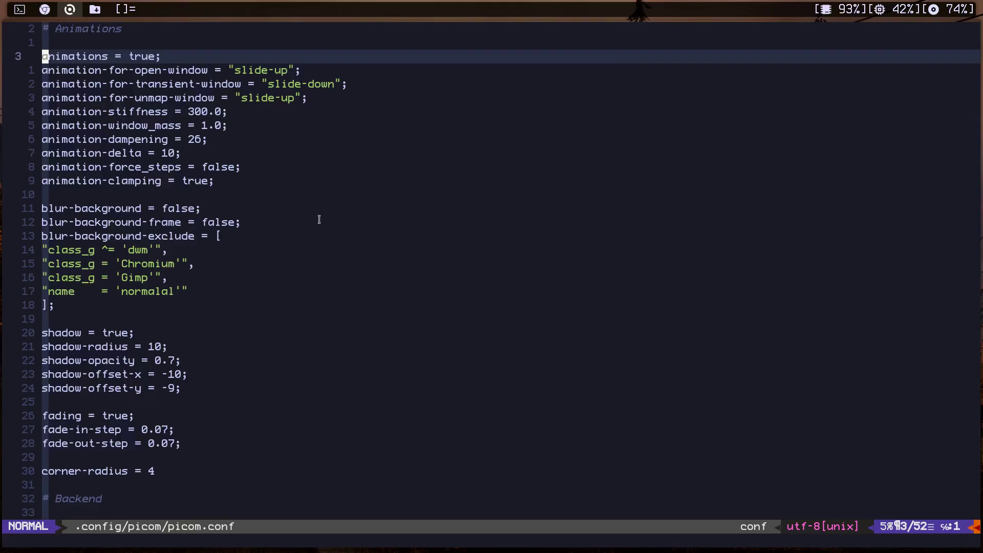
{"action": "key", "text": "super+1"}
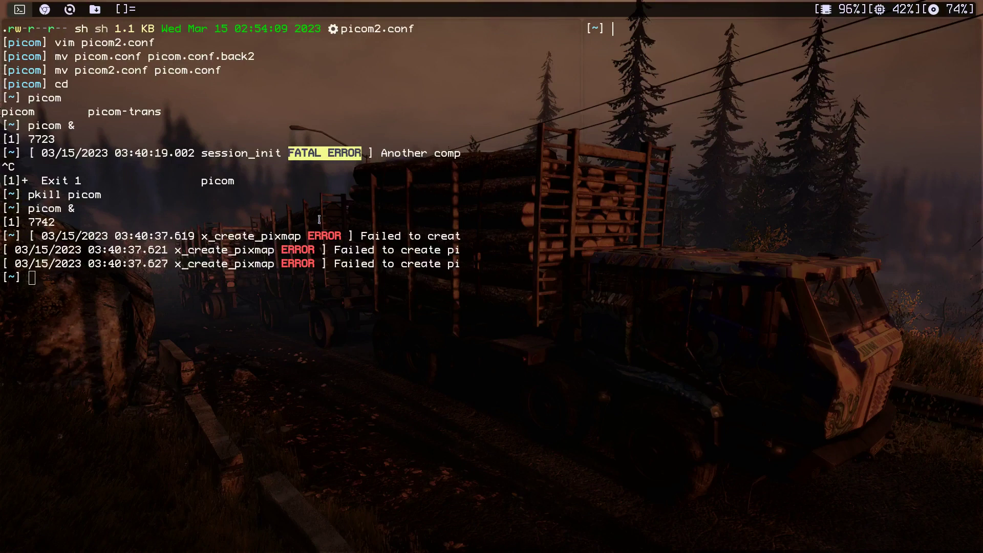
{"action": "key", "text": "super+2"}
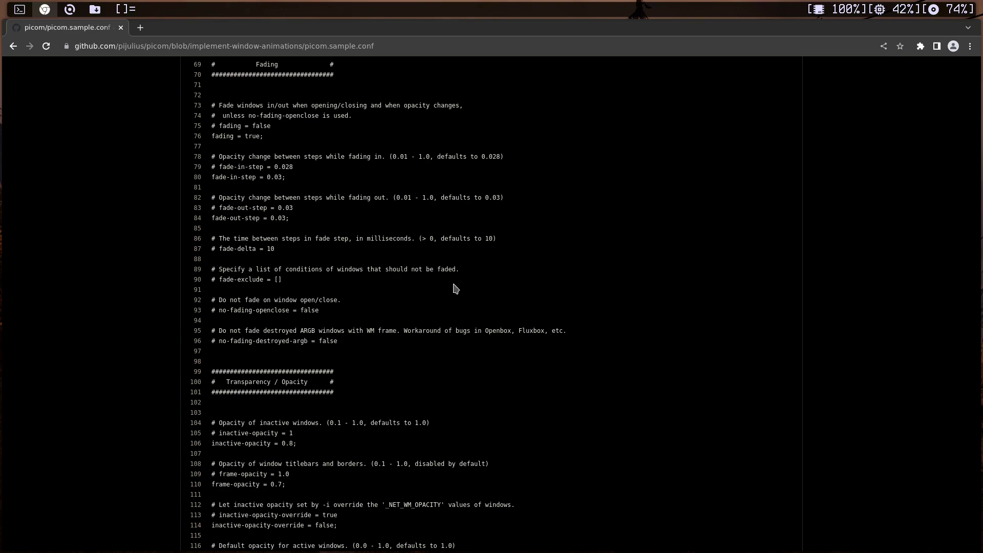
Step: Return Chrome to the pijulius/picom repository page and step to picom.conf's animation-stiffness and animation-delta lines
{"action": "scroll", "coordinate": [321, 224], "scroll_direction": "up", "scroll_amount": 10}
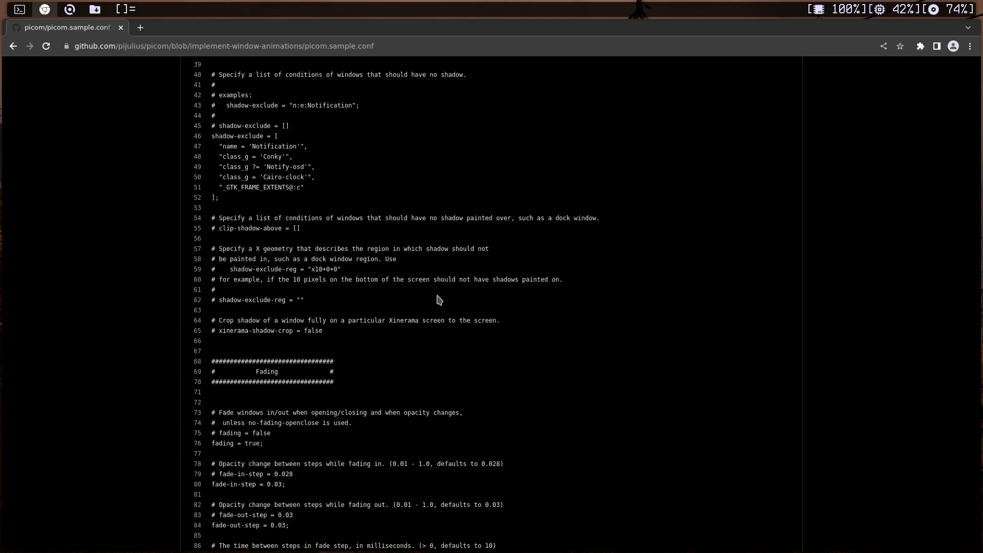
{"action": "left_click", "coordinate": [12, 50]}
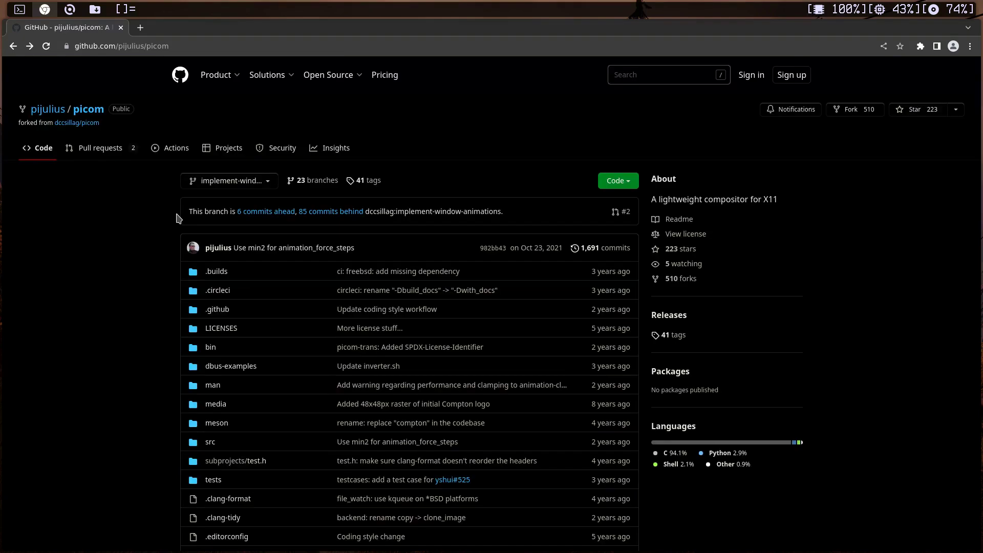
{"action": "key", "text": "super+3"}
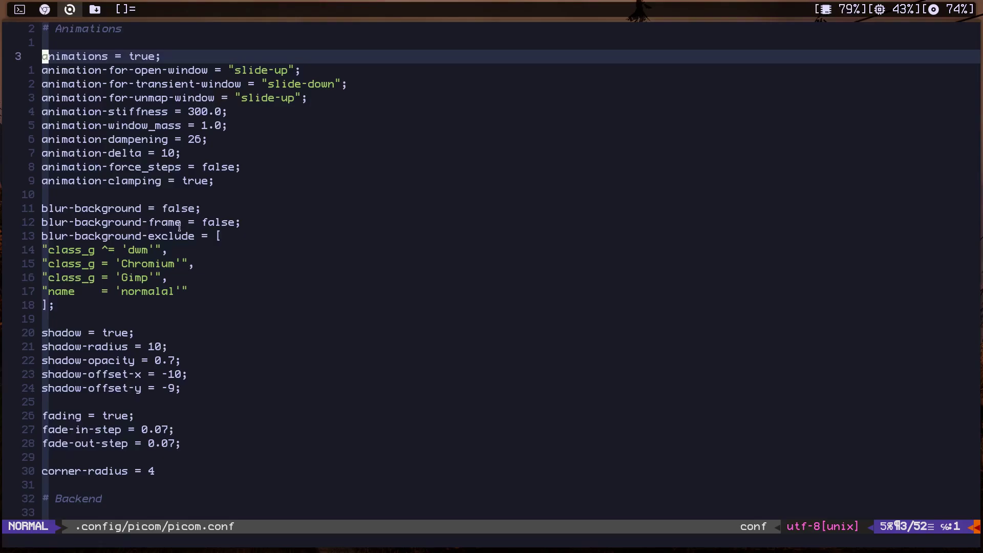
{"action": "key", "text": "j"}
{"action": "key", "text": "j"}
{"action": "key", "text": "j"}
{"action": "key", "text": "j"}
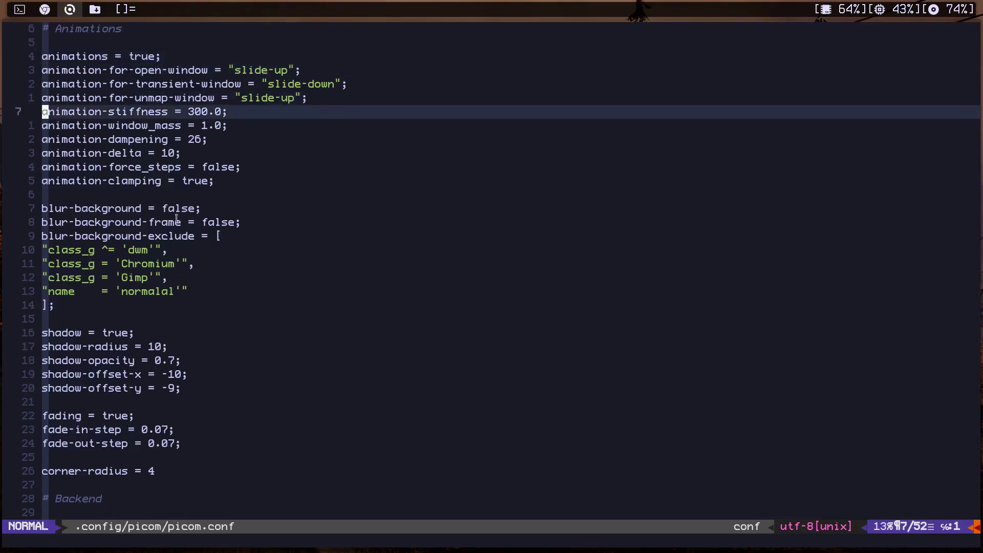
{"action": "key", "text": "j"}
{"action": "key", "text": "j"}
{"action": "key", "text": "j"}
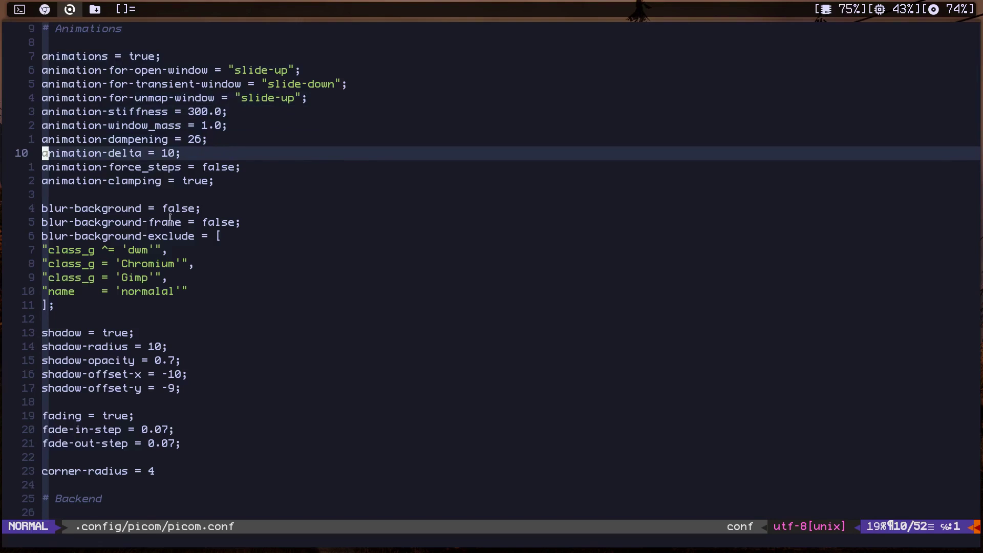
Step: Scroll through picom.conf's remaining animation, shadow and fading options, then bring up the picom error terminal
{"action": "key", "text": "j"}
{"action": "key", "text": "j"}
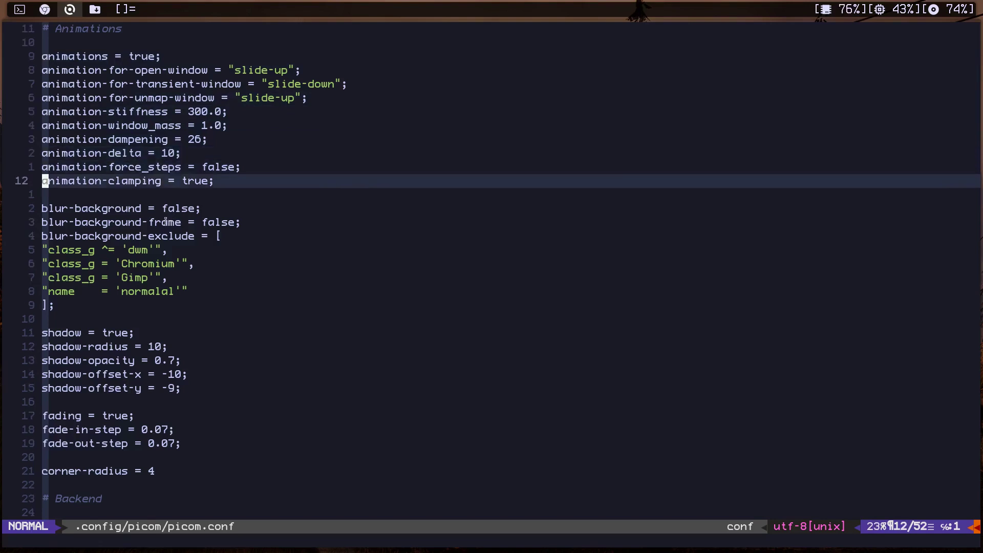
{"action": "scroll", "coordinate": [166, 222], "scroll_direction": "down", "scroll_amount": 4}
{"action": "scroll", "coordinate": [165, 222], "scroll_direction": "down", "scroll_amount": 6}
{"action": "scroll", "coordinate": [165, 223], "scroll_direction": "up", "scroll_amount": 9}
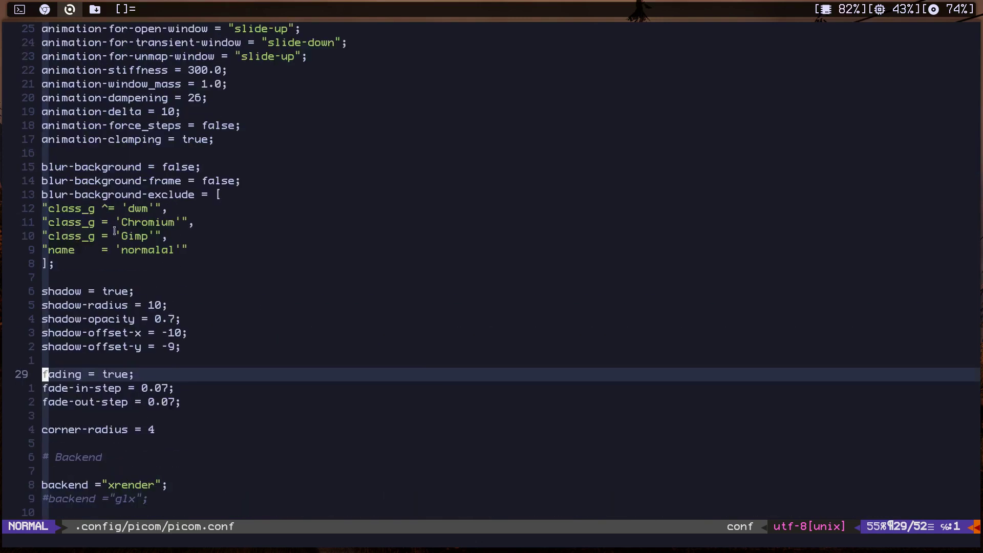
{"action": "scroll", "coordinate": [115, 229], "scroll_direction": "up", "scroll_amount": 1}
{"action": "scroll", "coordinate": [116, 228], "scroll_direction": "down", "scroll_amount": 4}
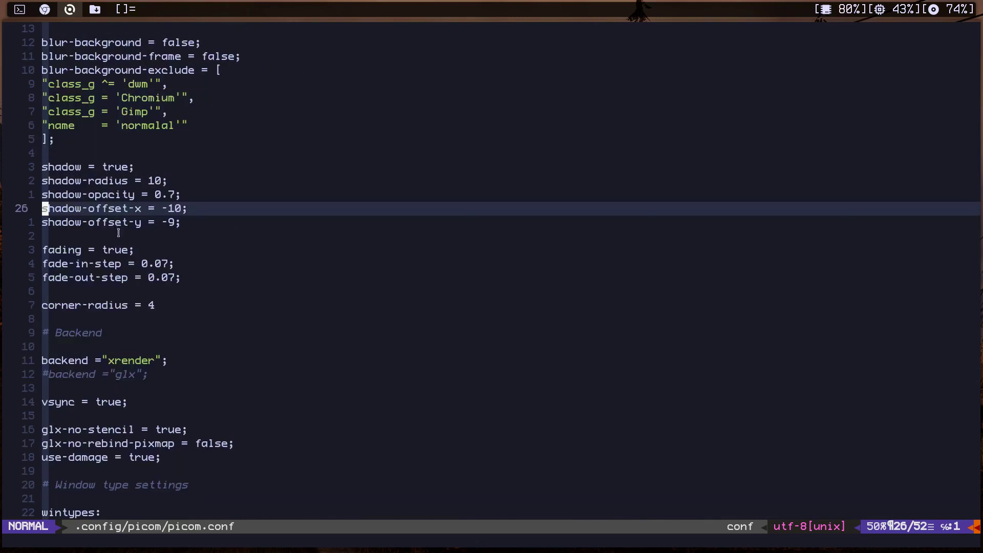
{"action": "key", "text": "super+1"}
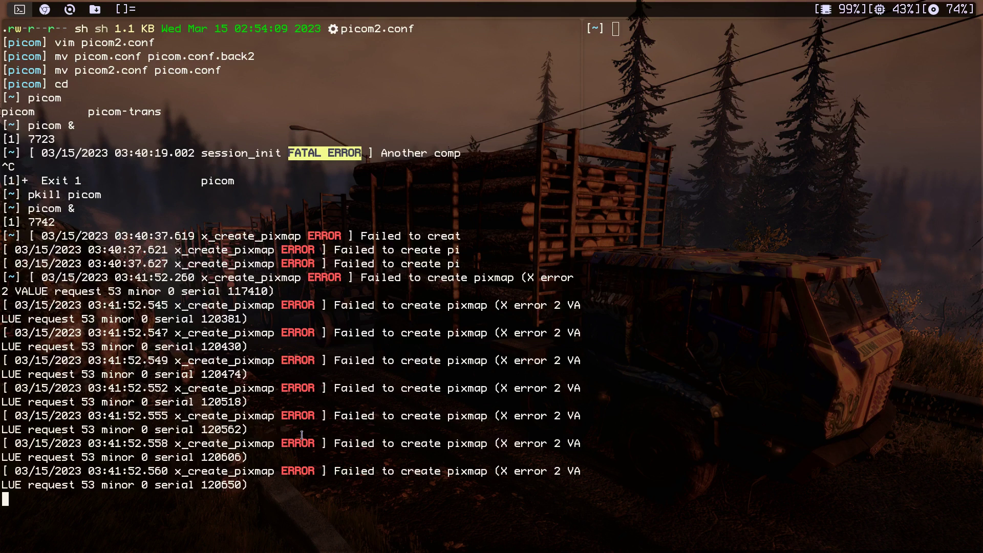
Step: Cycle through workspaces 2, 3 and 1, ending back on the terminal
{"action": "key", "text": "super+2"}
{"action": "key", "text": "super+3"}
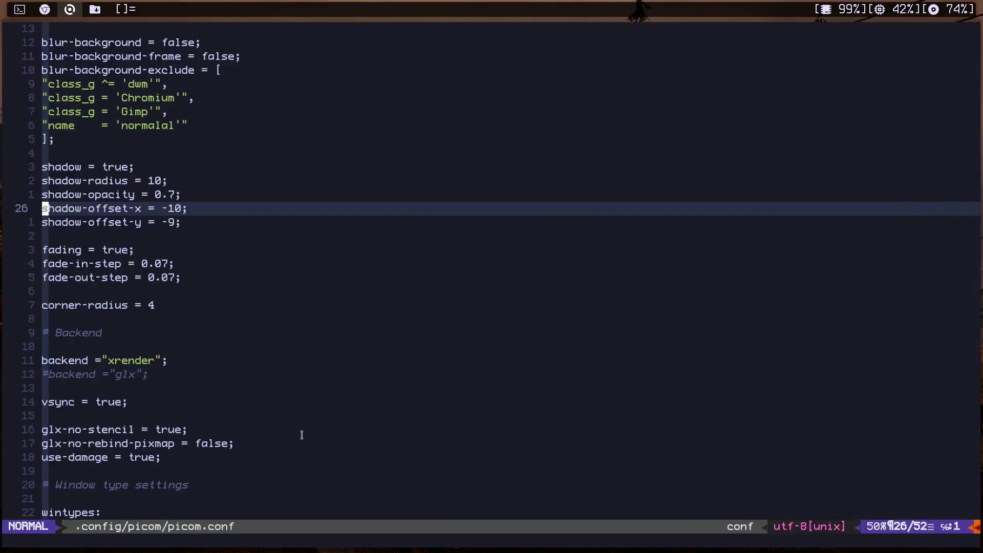
{"action": "key", "text": "super+1"}
{"action": "key", "text": "super+2"}
{"action": "key", "text": "super+1"}
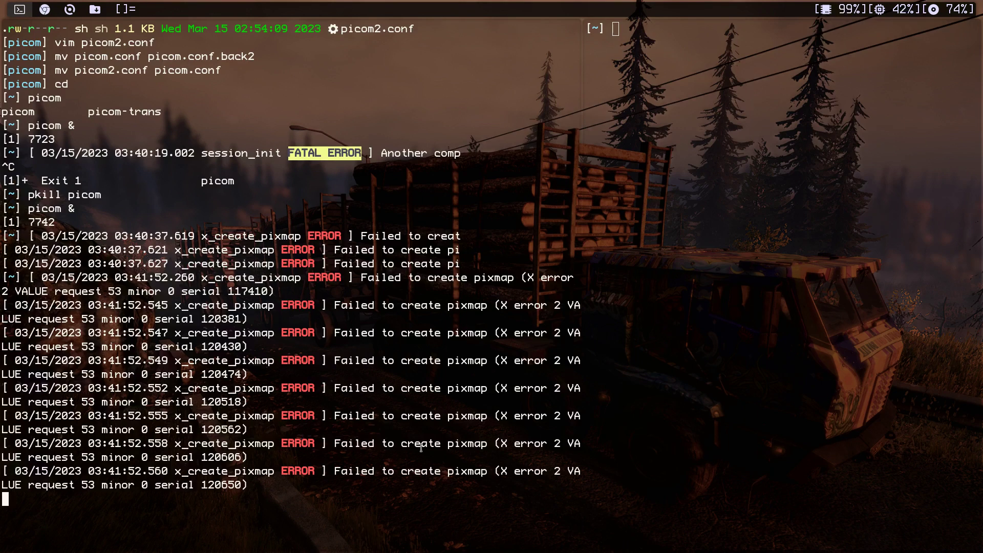
Step: Launch virt-manager from the dmenu launcher with virt-m and go to its workspace 5
{"action": "key", "text": "super+r"}
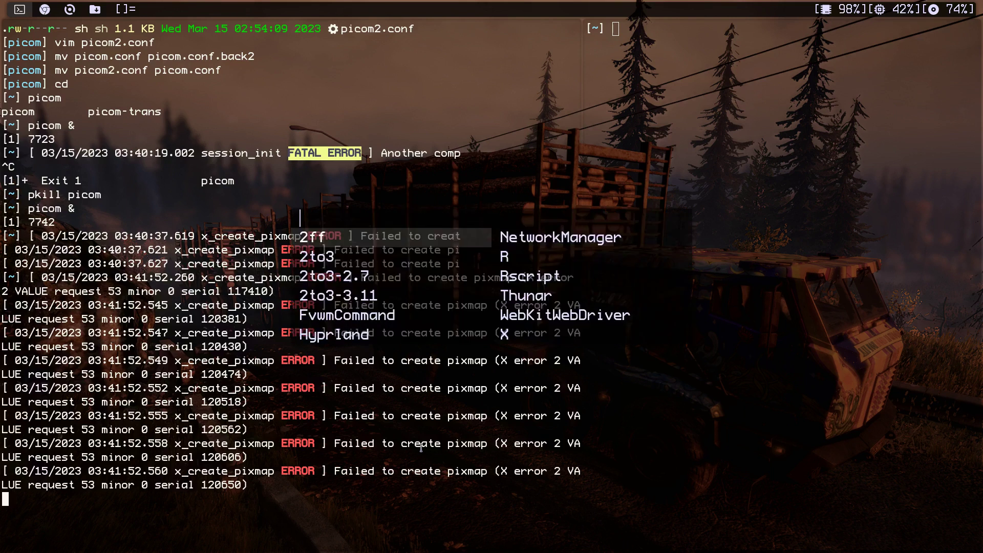
{"action": "key", "text": "Escape"}
{"action": "key", "text": "super+r"}
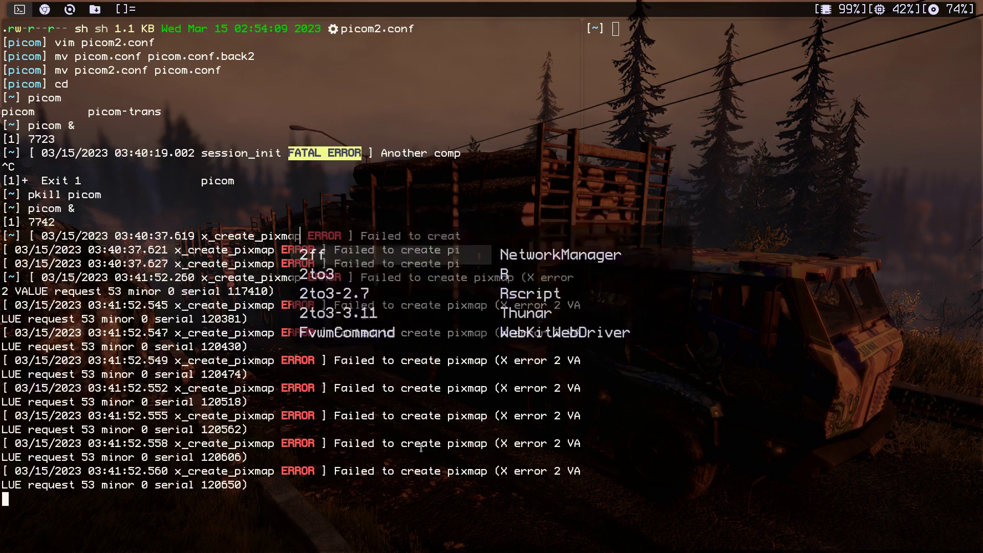
{"action": "type", "text": "virt-m"}
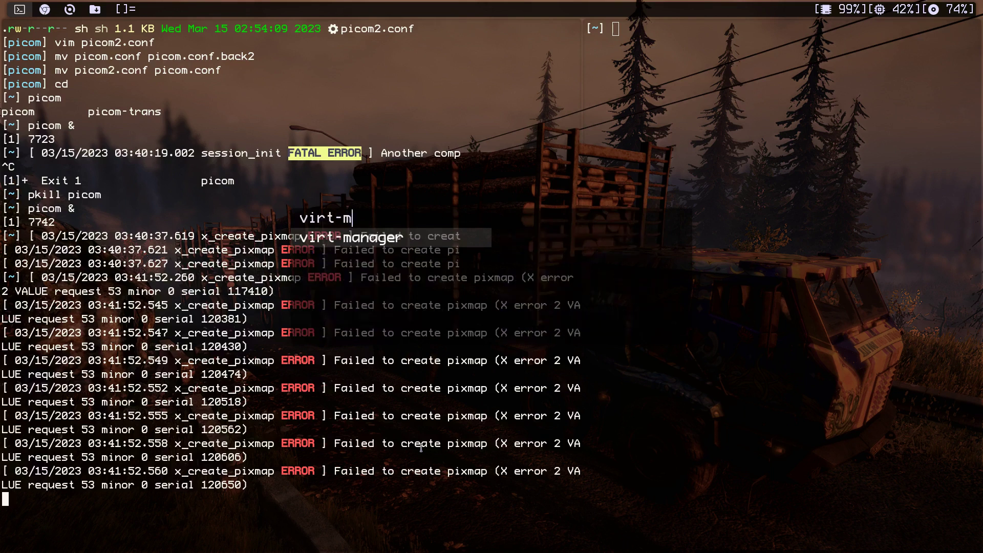
{"action": "key", "text": "Return"}
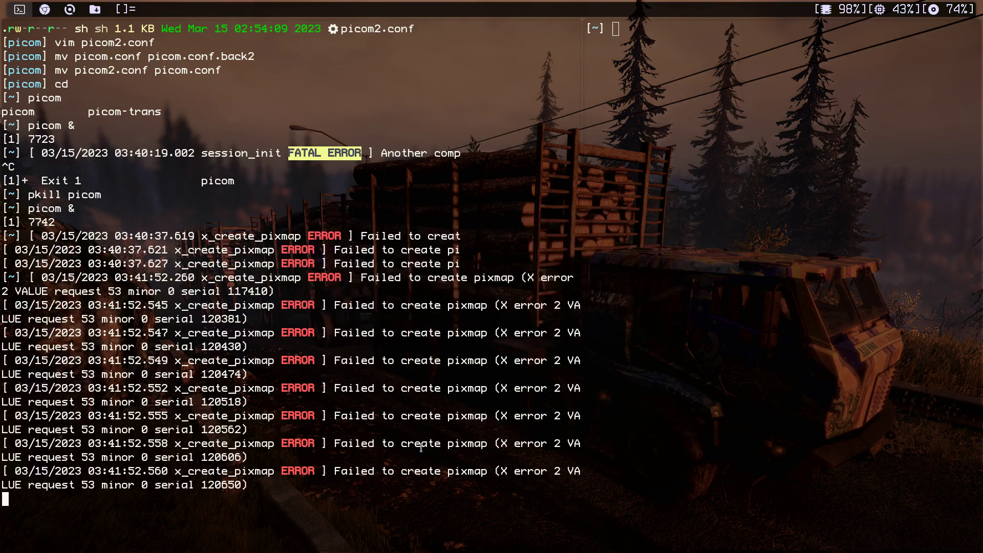
{"action": "key", "text": "super+5"}
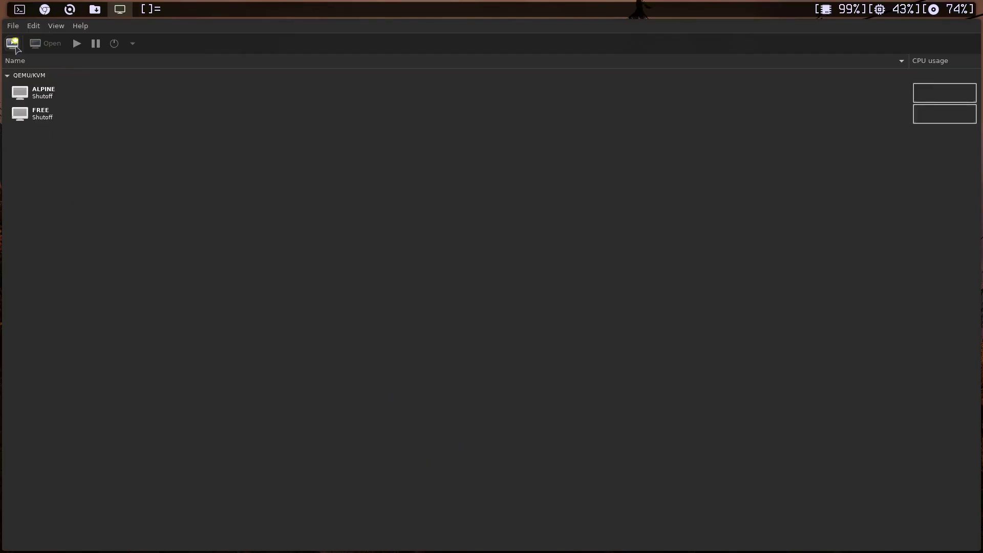
Step: Browse Virtual Machine Manager's File and Edit menus, then quit it with Ctrl+Q
{"action": "left_click", "coordinate": [13, 25]}
{"action": "left_click", "coordinate": [13, 25]}
{"action": "left_click", "coordinate": [32, 25]}
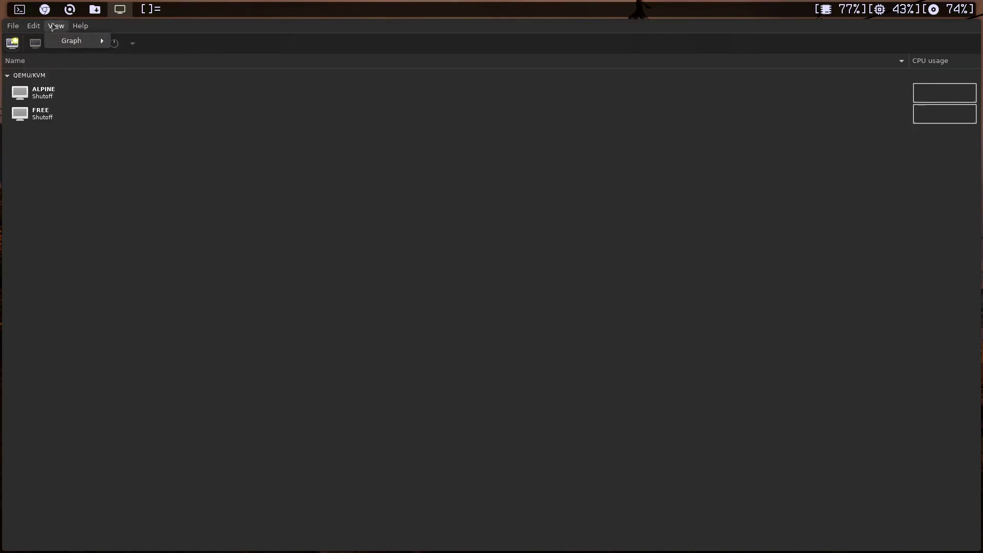
{"action": "left_click", "coordinate": [13, 25]}
{"action": "left_click", "coordinate": [12, 25]}
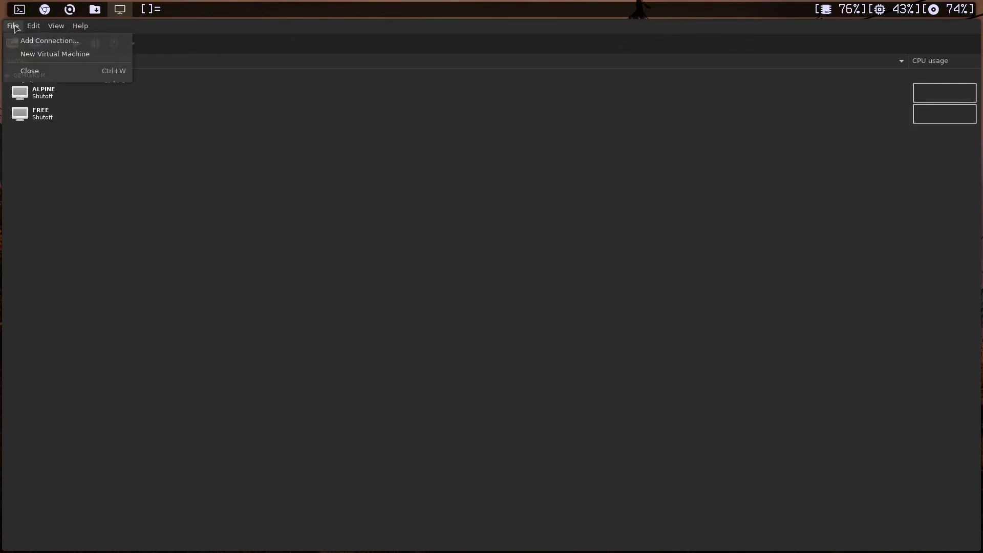
{"action": "left_click", "coordinate": [586, 200]}
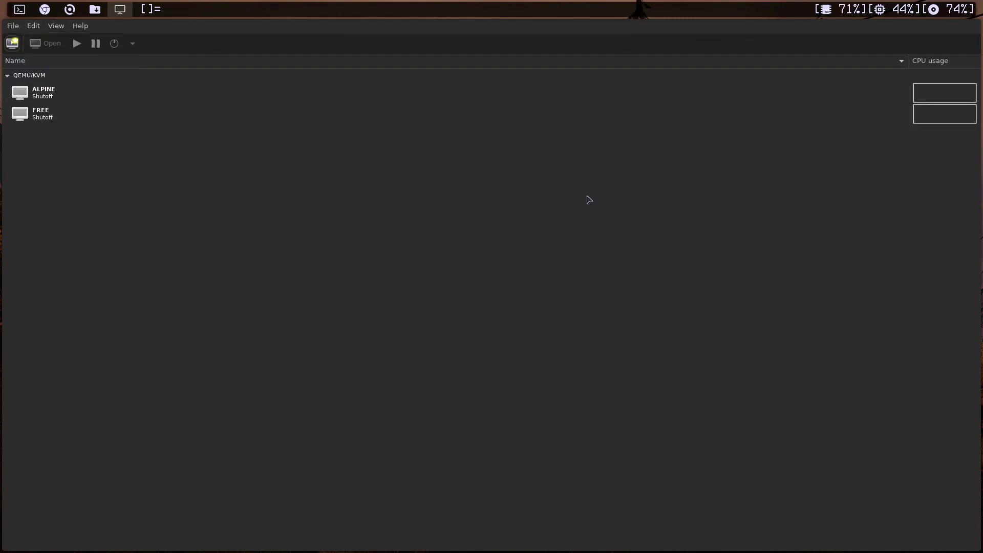
{"action": "key", "text": "ctrl+q"}
Step: Check the picom GitHub page, then run htop in the terminal pane beside the error log
{"action": "key", "text": "super+1"}
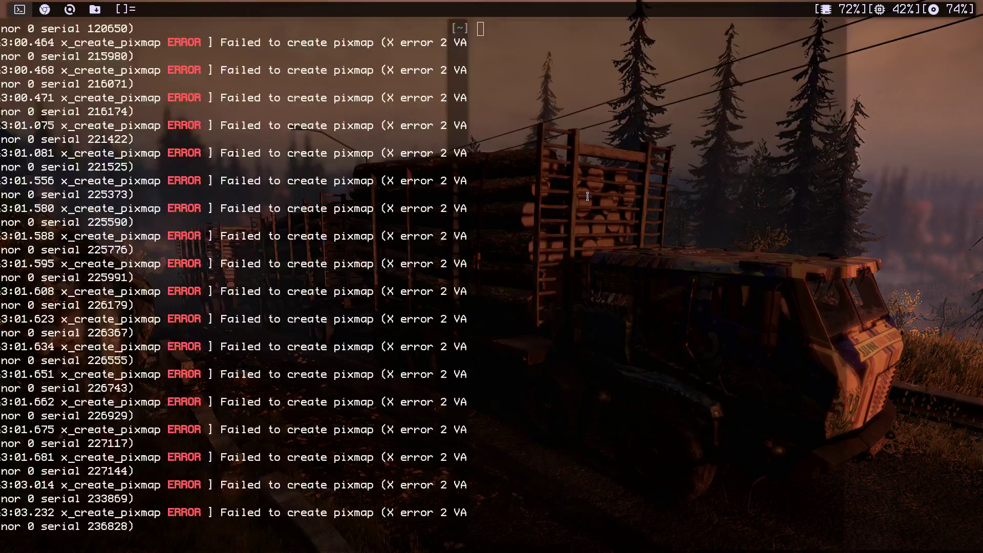
{"action": "key", "text": "super+2"}
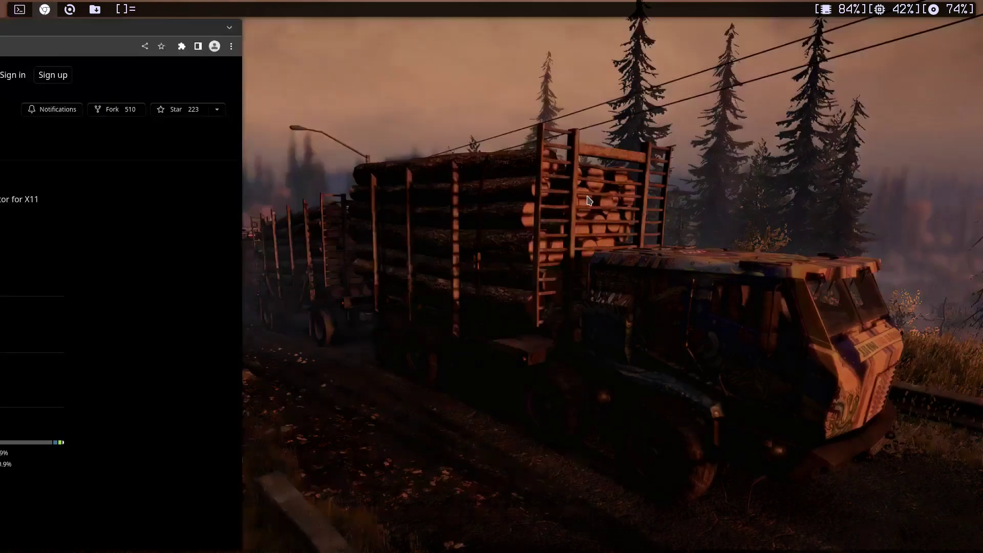
{"action": "key", "text": "super+1"}
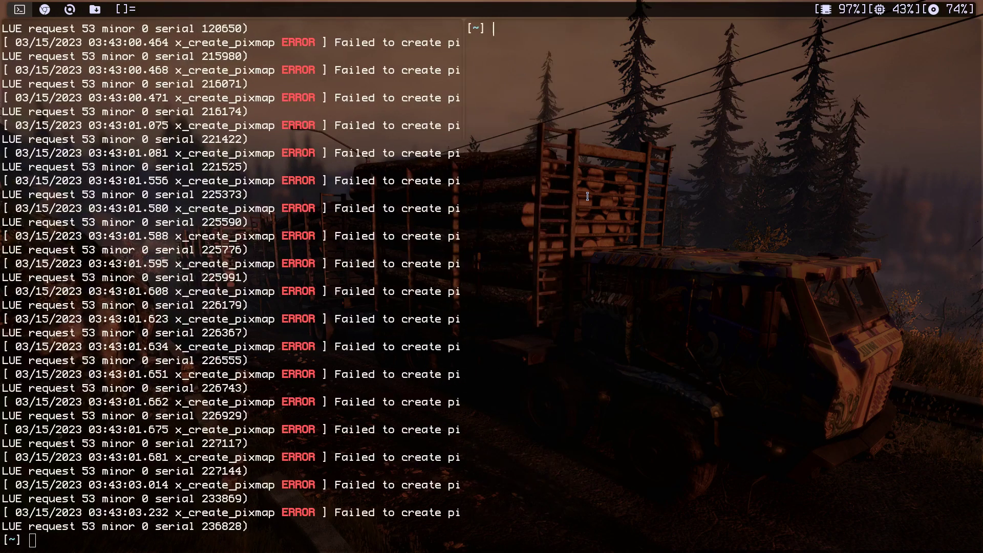
{"action": "type", "text": "hti"}
{"action": "key", "text": "BackSpace"}
{"action": "type", "text": "op"}
{"action": "key", "text": "Return"}
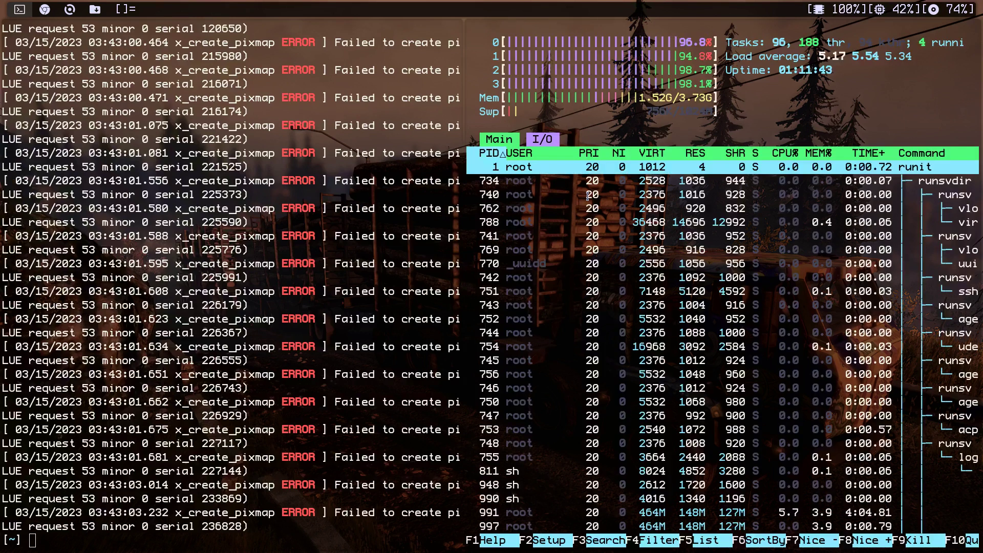
Step: Toggle dwm to bottom-stack and back, widen the log pane, then quit htop
{"action": "key", "text": "super+space"}
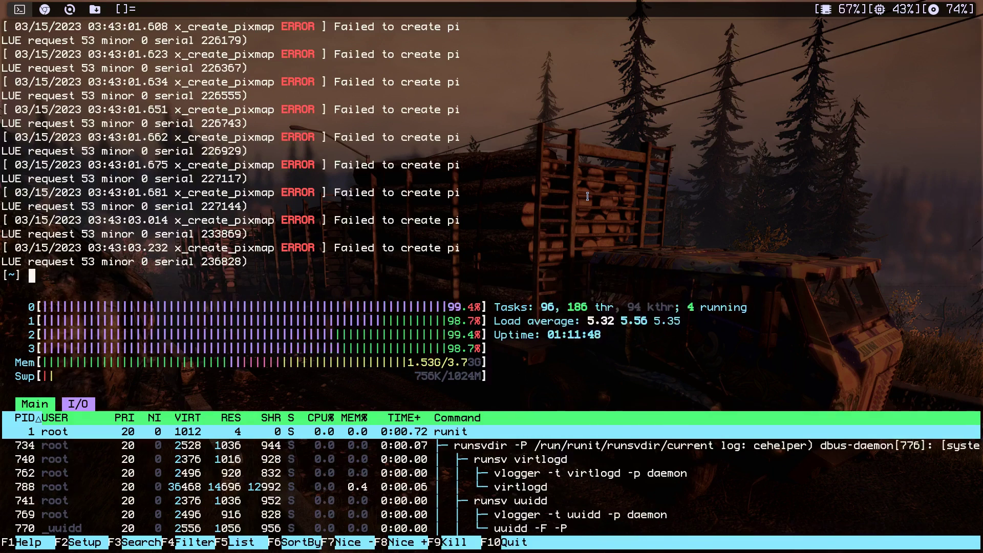
{"action": "key", "text": "super+space"}
{"action": "key", "text": "super+l"}
{"action": "key", "text": "super+l"}
{"action": "key", "text": "super+l"}
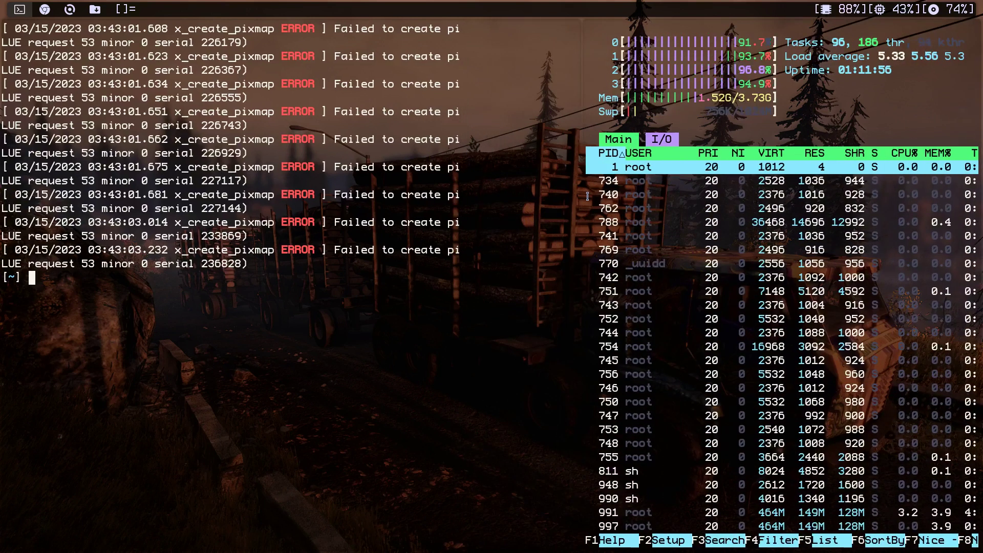
{"action": "key", "text": "super+j"}
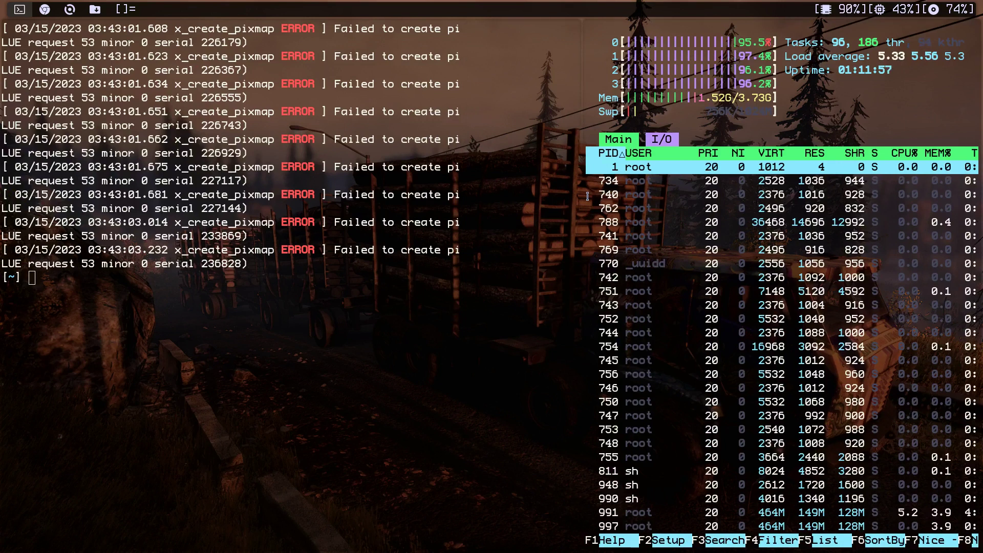
{"action": "key", "text": "q"}
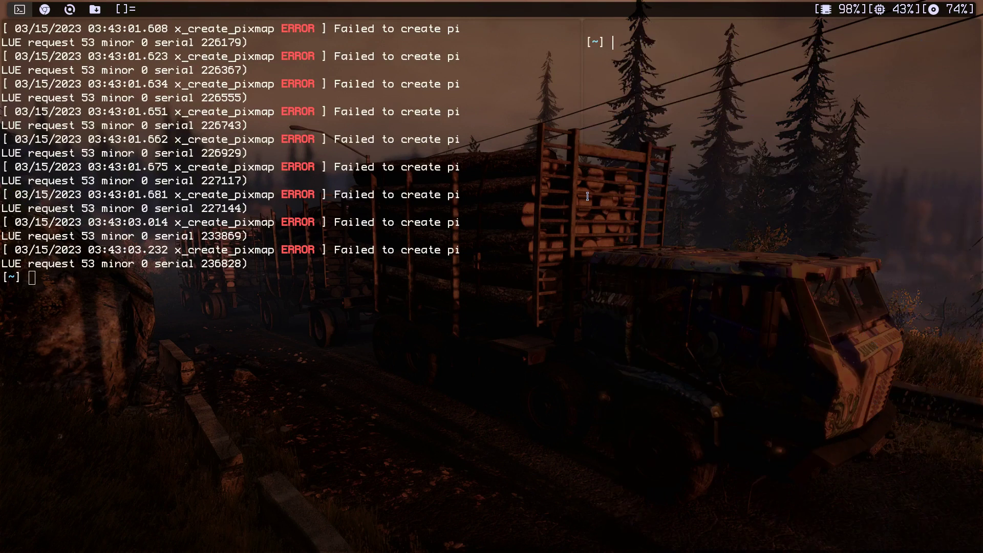
Step: Run neofetch in the right pane, widen that pane, then clear it with Ctrl+L
{"action": "type", "text": "neofetch"}
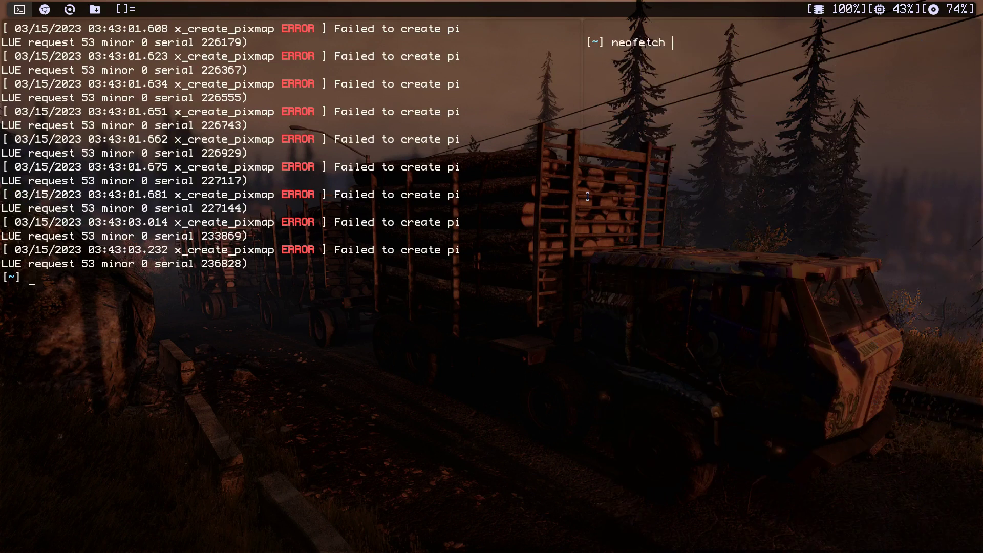
{"action": "key", "text": "Return"}
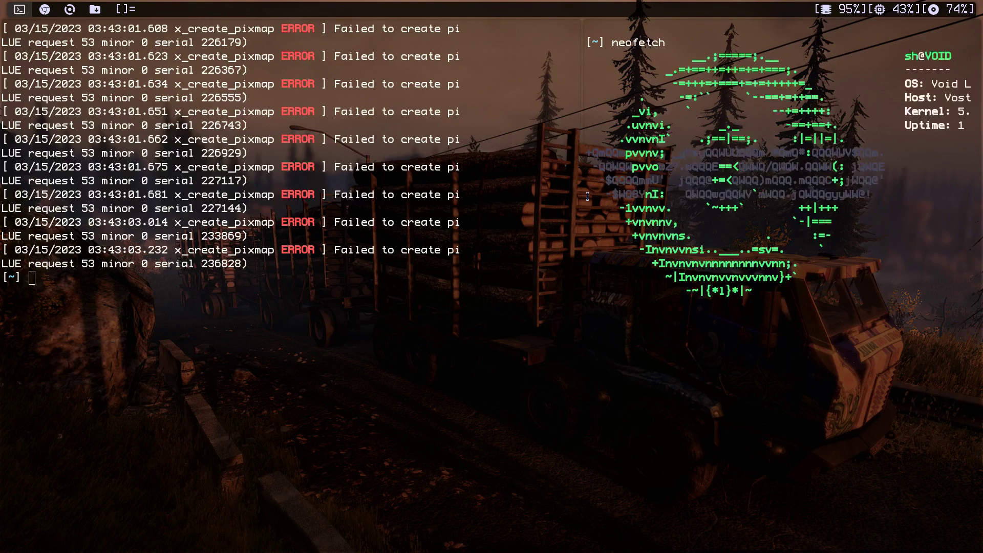
{"action": "key", "text": "super+h"}
{"action": "key", "text": "super+h"}
{"action": "key", "text": "super+h"}
{"action": "key", "text": "super+h"}
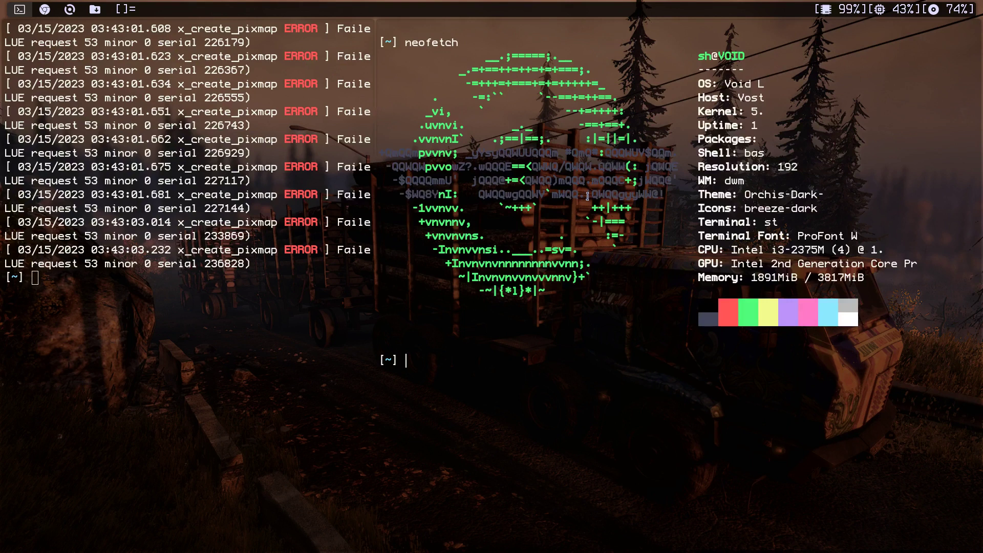
{"action": "key", "text": "ctrl+l"}
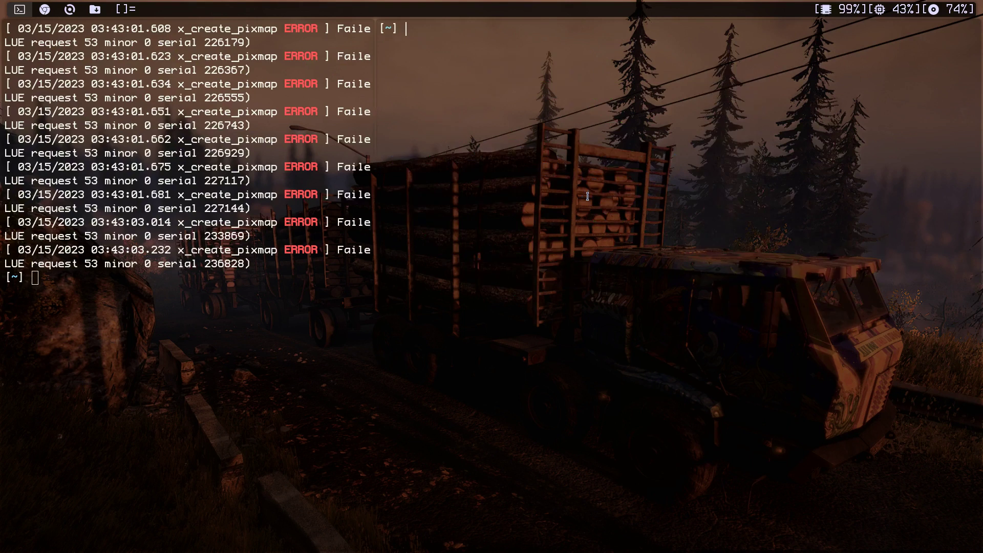